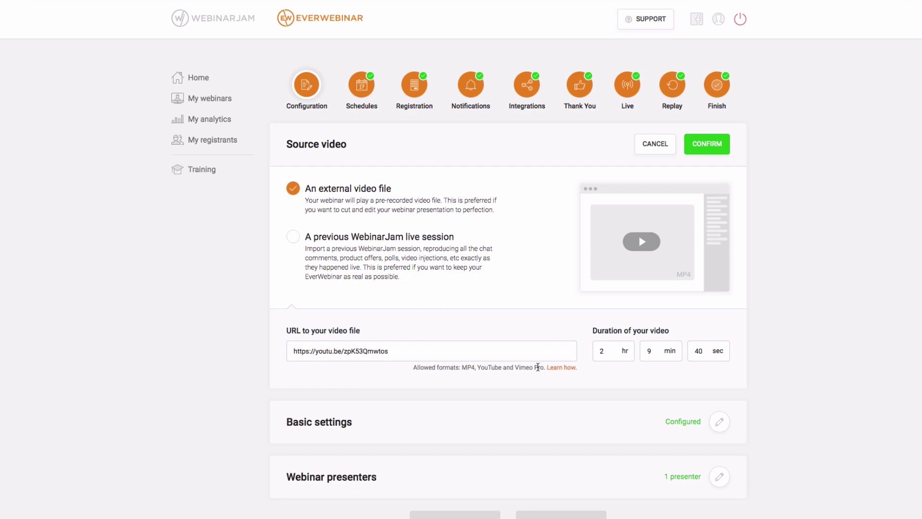
# Step: Toggle the webinar source to a previous live session, then back to 'An external video file'
pyautogui.moveTo(515, 367); pyautogui.dragTo(541, 367)
pyautogui.click(541, 367)
pyautogui.click(292, 239)
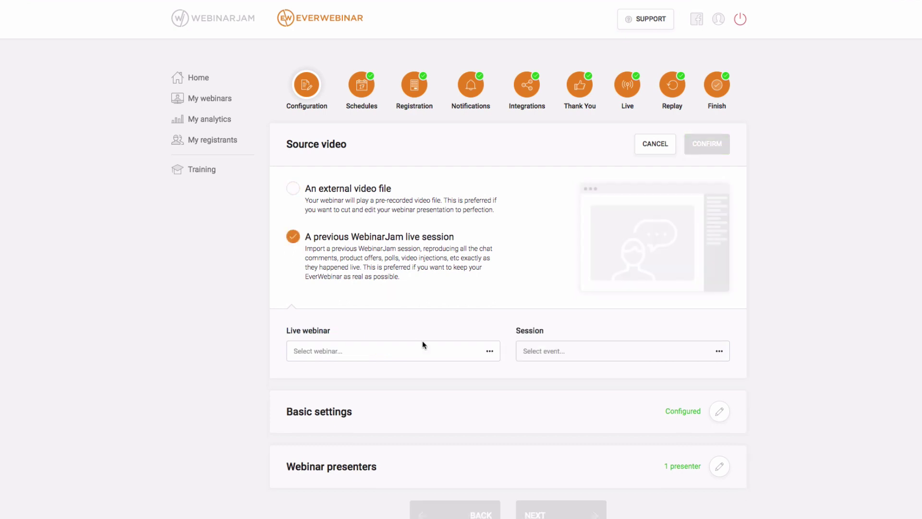
pyautogui.click(298, 195)
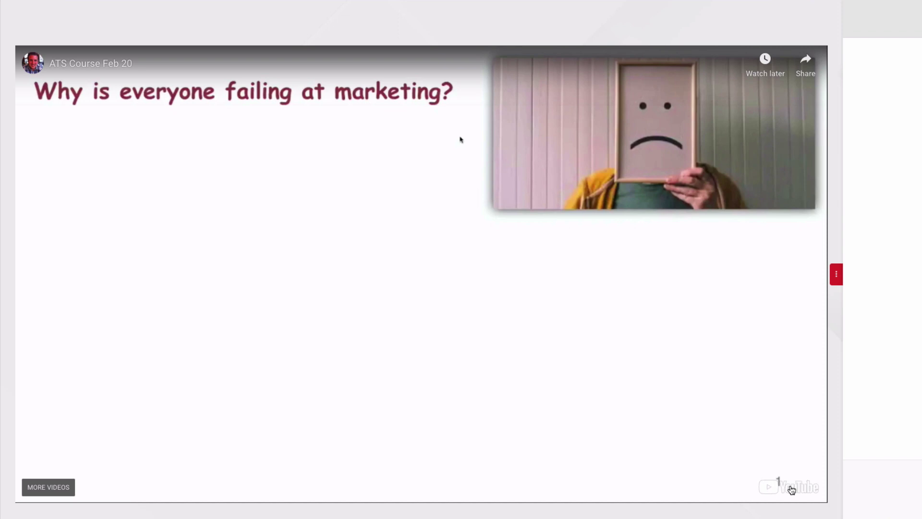
# Step: Open the 'ATS Course Feb 20' video on its own YouTube page in a new tab and pause it
pyautogui.rightClick(792, 489)
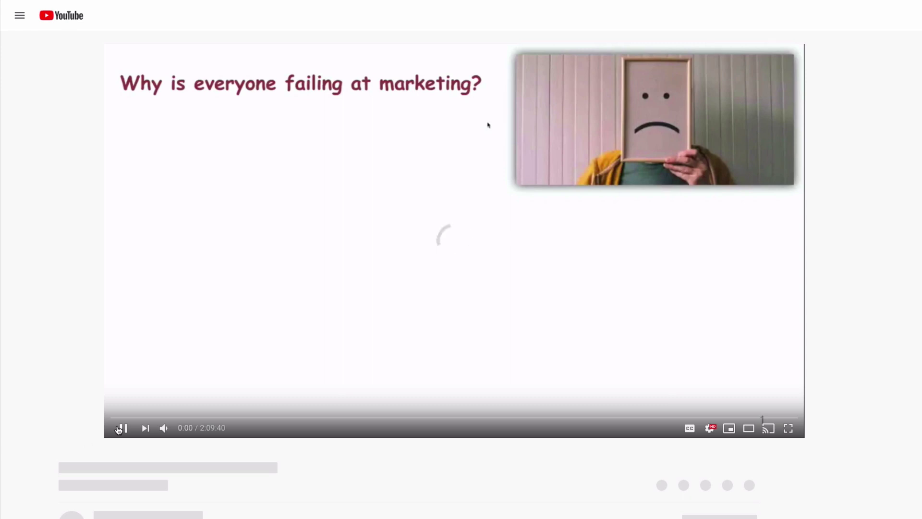
pyautogui.click(70, 405)
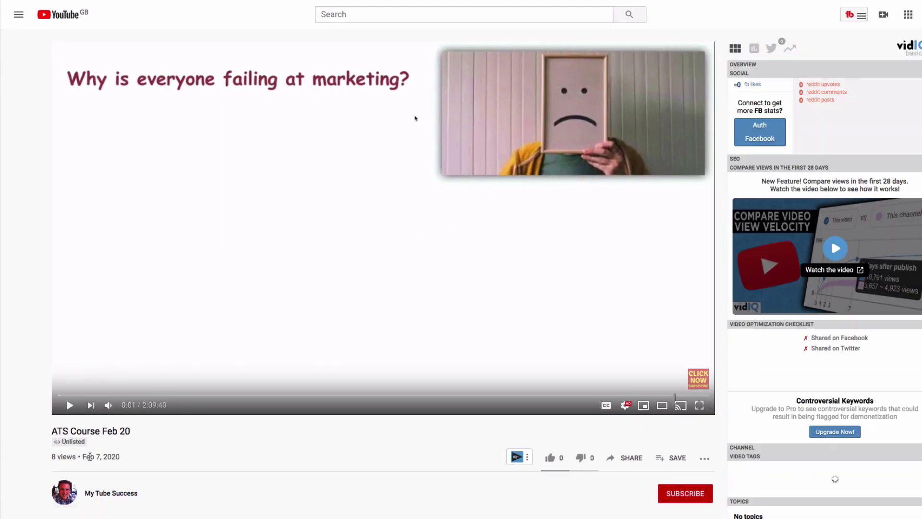
pyautogui.scroll(-1, 82, 437)
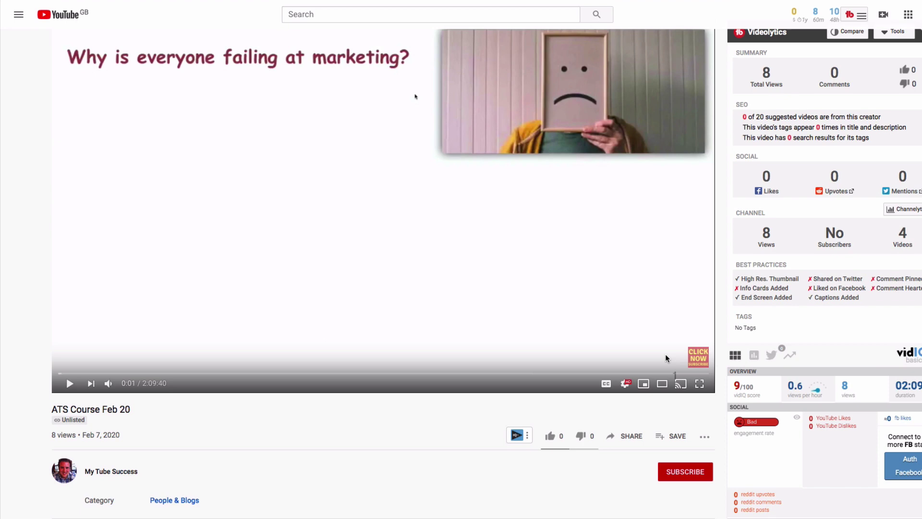
# Step: Scroll through the ATS Course Feb 20 YouTube page, then move to AWS's free cloud storage page
pyautogui.scroll(-1, 353, 375)
pyautogui.scroll(-2, 391, 375)
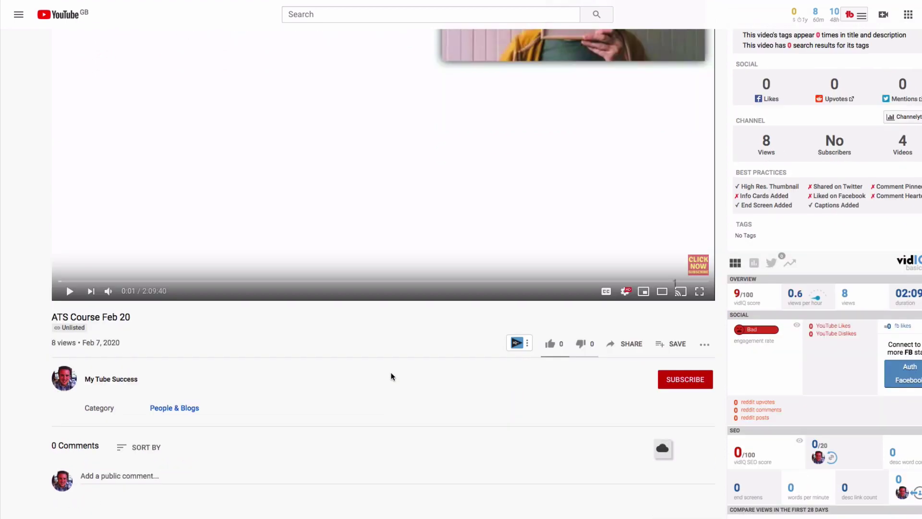
pyautogui.scroll(3, 392, 375)
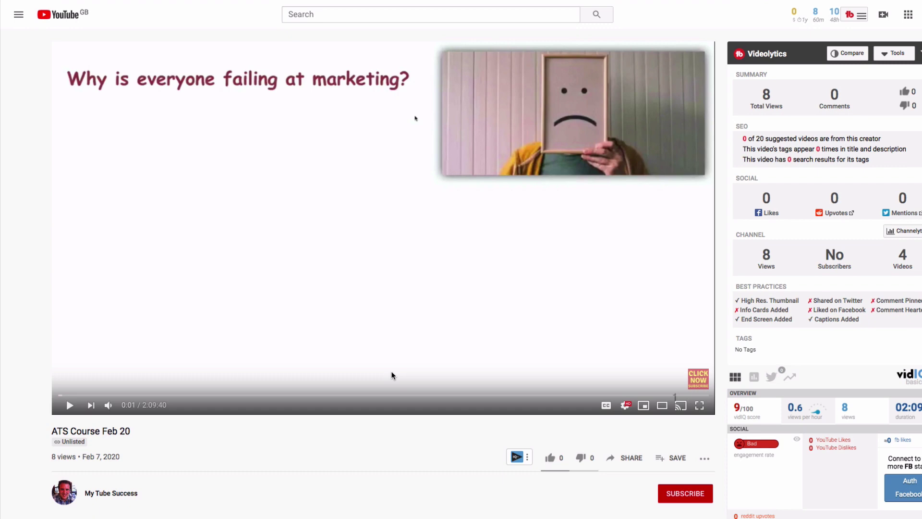
pyautogui.scroll(-5, 315, 313)
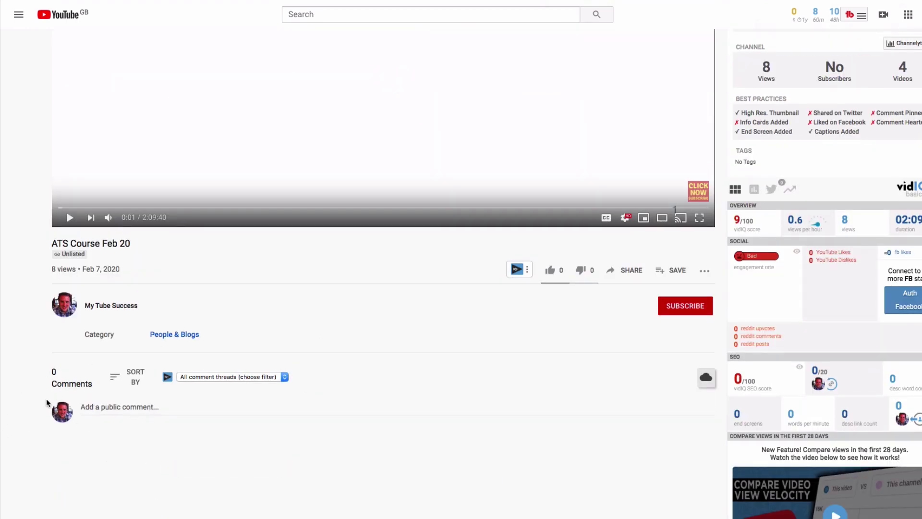
pyautogui.scroll(-2, 144, 413)
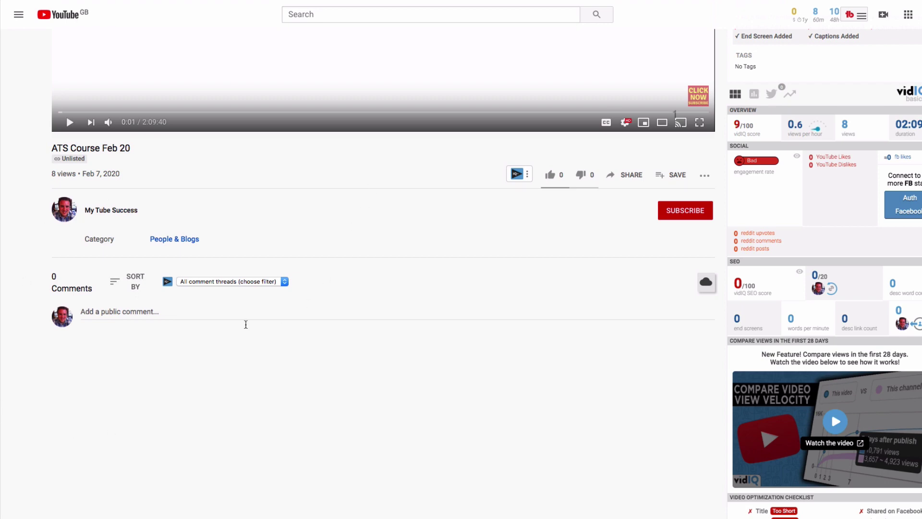
pyautogui.scroll(4, 653, 177)
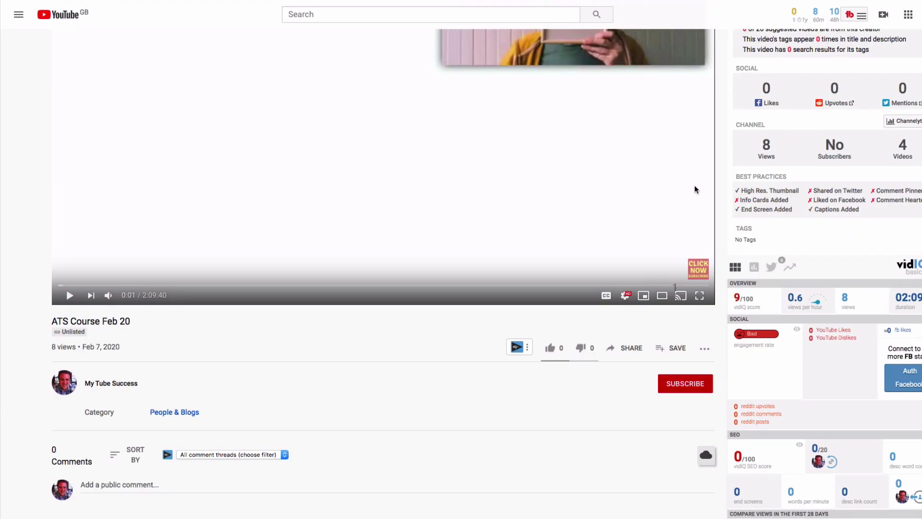
pyautogui.scroll(-2, 695, 186)
pyautogui.scroll(2, 311, 270)
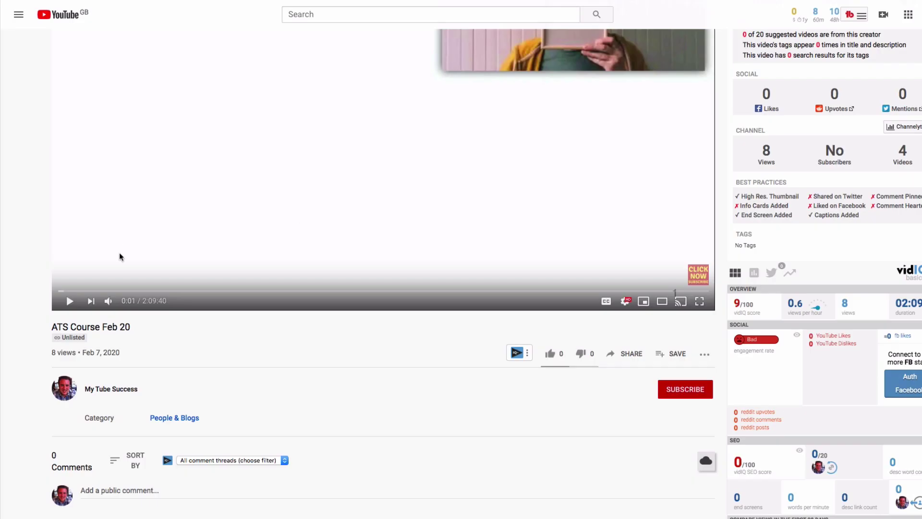
pyautogui.scroll(-4, 120, 255)
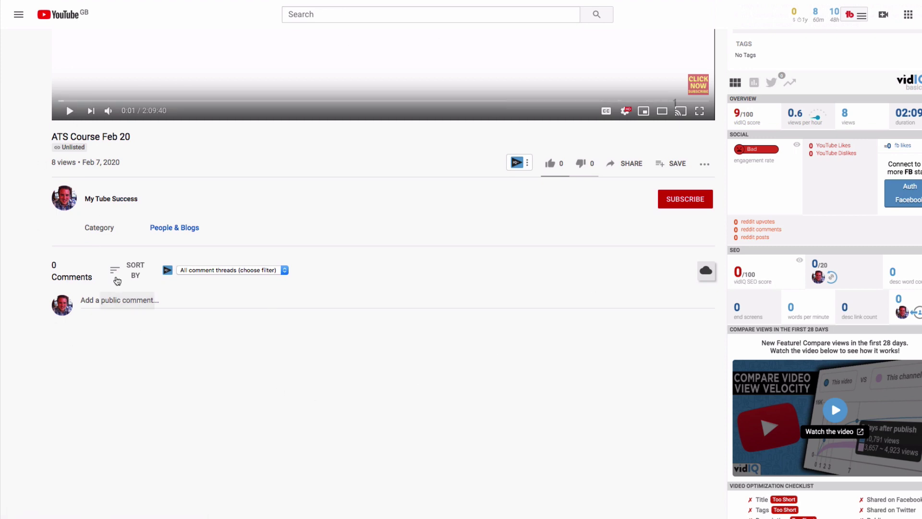
pyautogui.scroll(1, 118, 281)
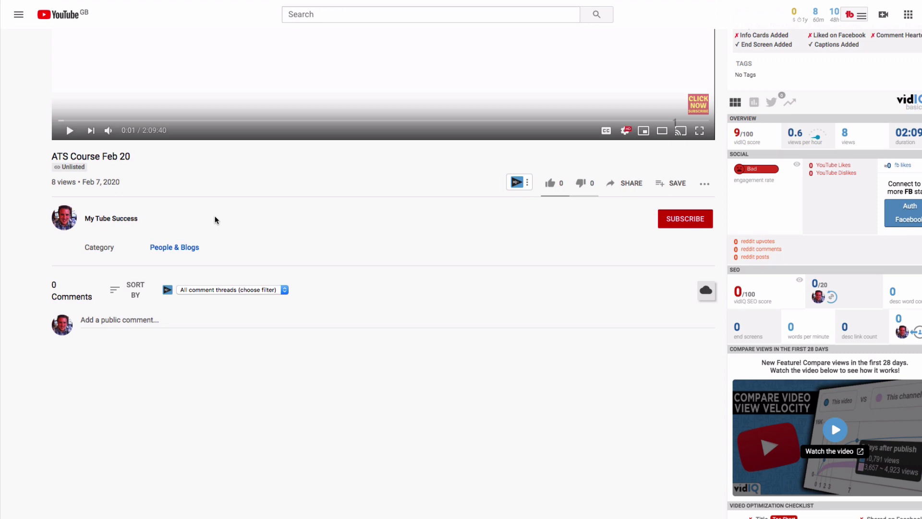
pyautogui.scroll(1, 223, 240)
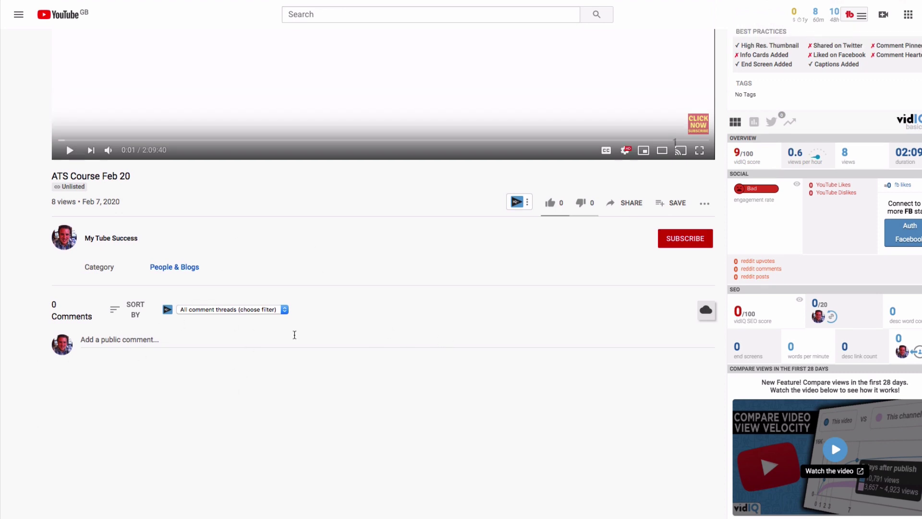
pyautogui.scroll(5, 172, 376)
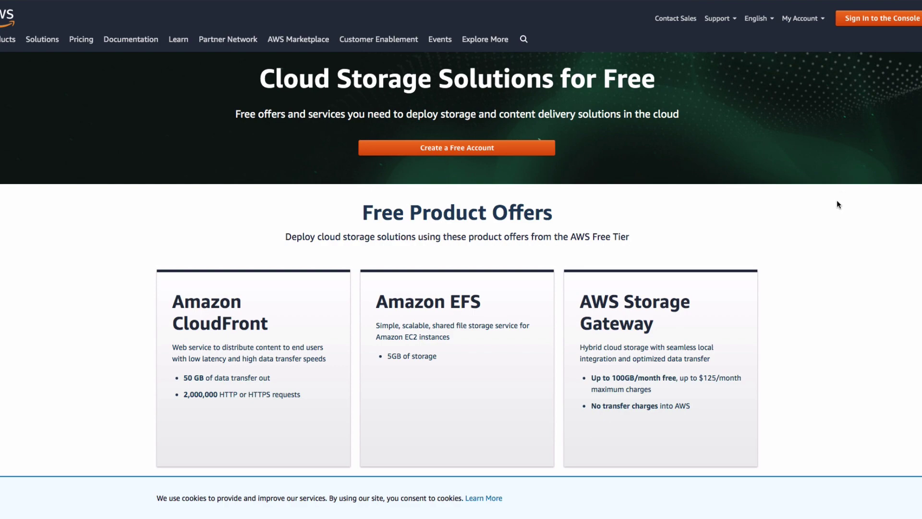
# Step: Scroll the AWS free offers page down to the Amazon S3 card with 5 GB of standard storage
pyautogui.scroll(-3, 836, 221)
pyautogui.scroll(3, 841, 250)
pyautogui.scroll(-2, 673, 298)
pyautogui.scroll(-5, 488, 338)
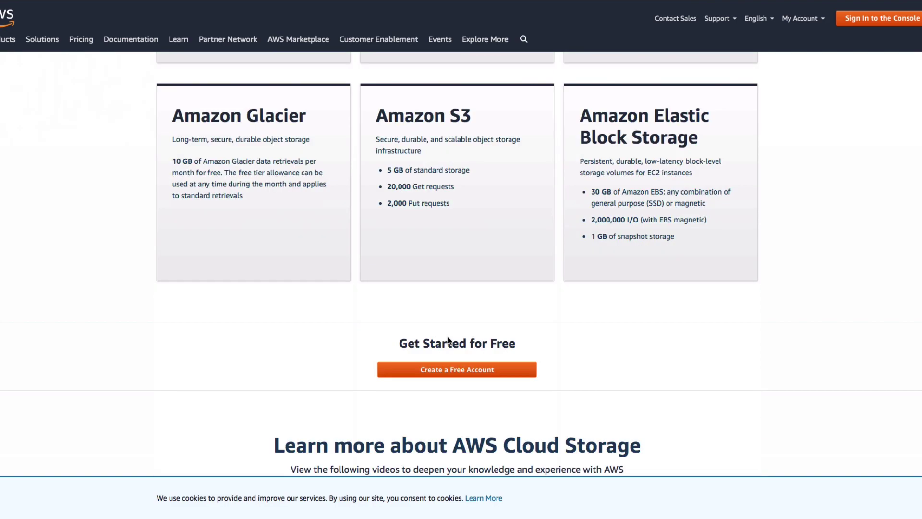
pyautogui.scroll(6, 448, 336)
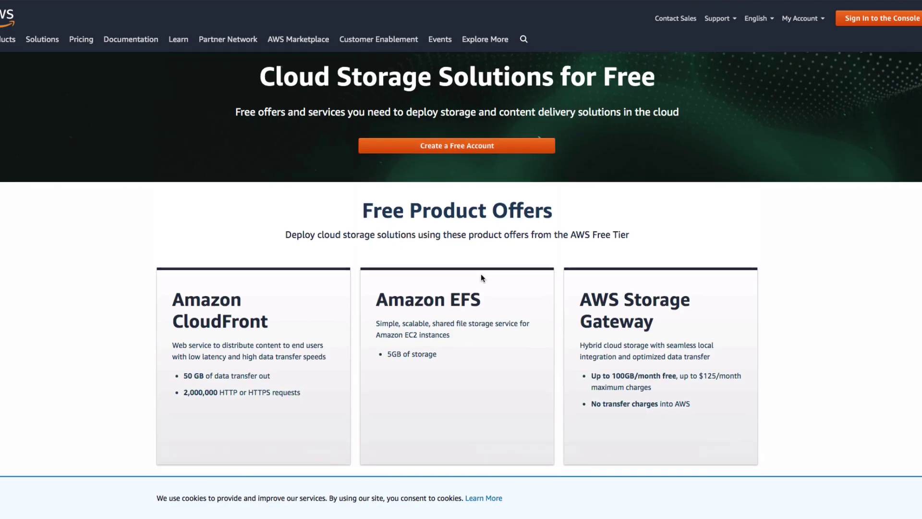
pyautogui.scroll(-8, 482, 277)
pyautogui.scroll(4, 506, 308)
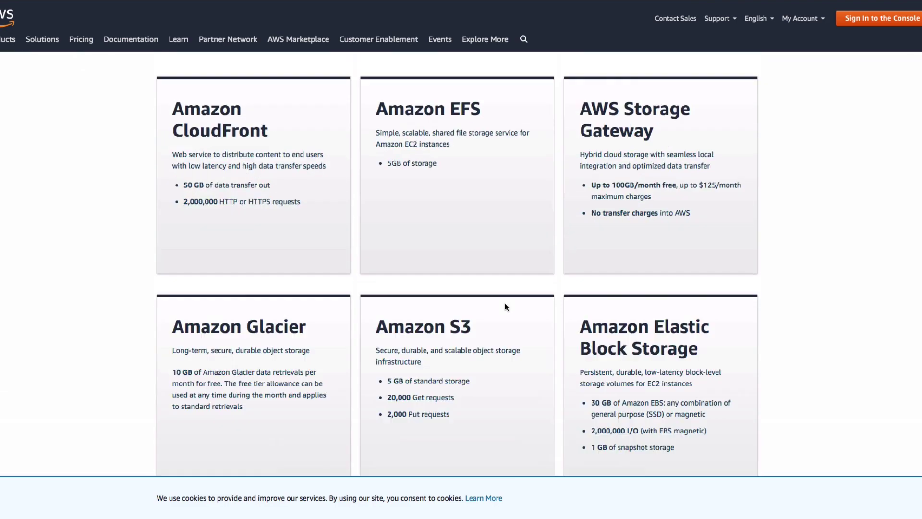
pyautogui.scroll(-5, 505, 307)
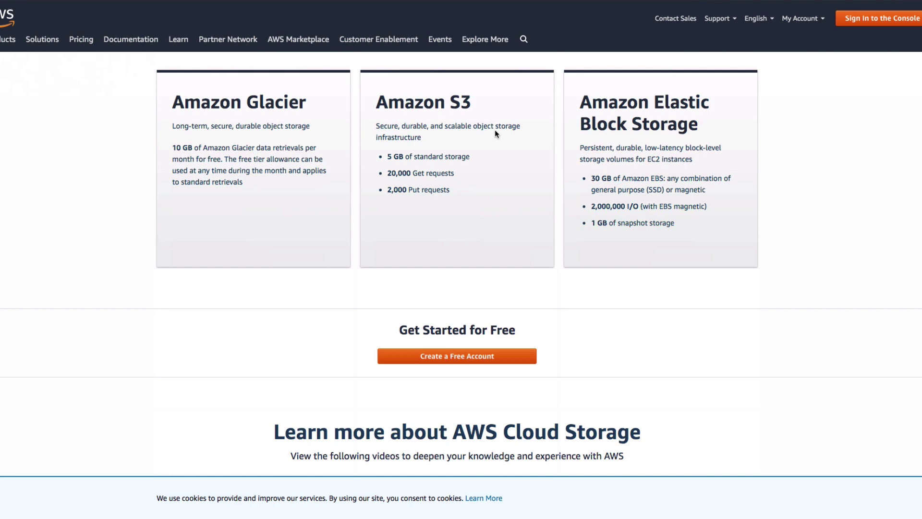
# Step: Use Get Info in Documents > Webinars to see 'ATS Course Feb 2020 - Replay Version.mp4' is 2.82 GB
pyautogui.moveTo(544, 516)
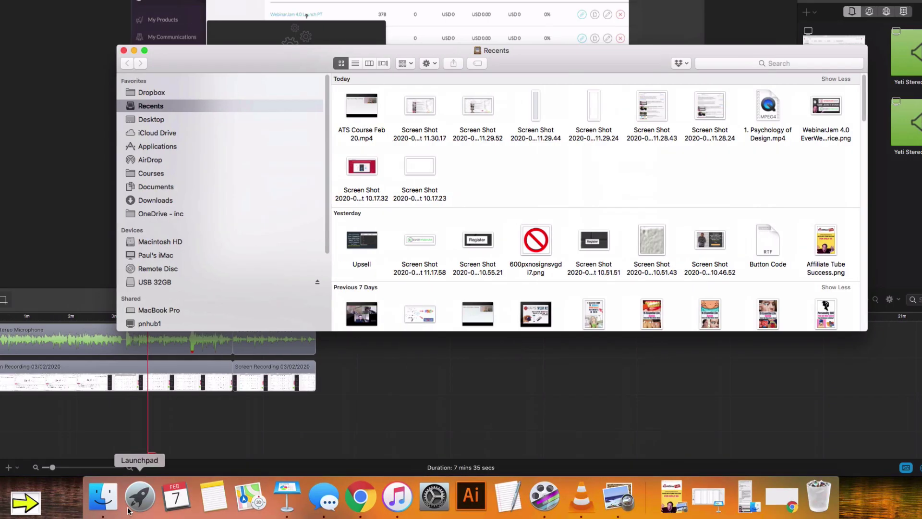
pyautogui.click(155, 186)
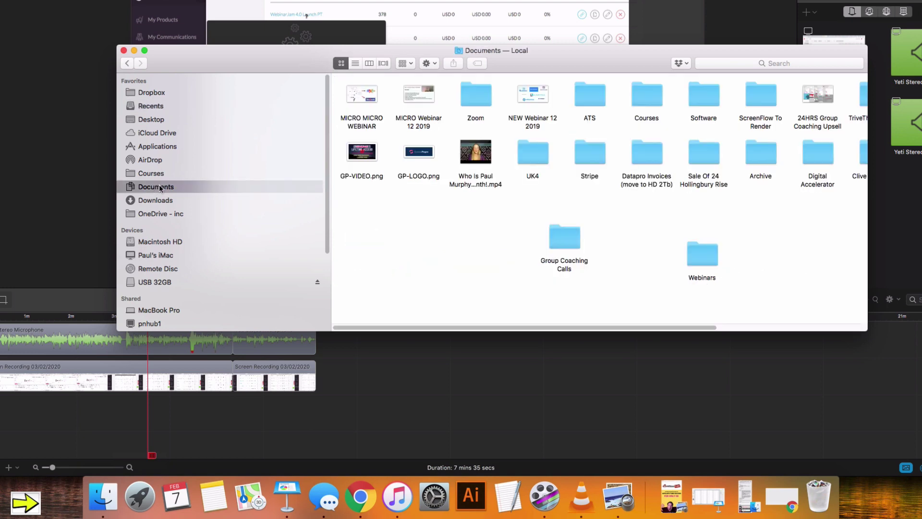
pyautogui.click(690, 262)
pyautogui.doubleClick(691, 261)
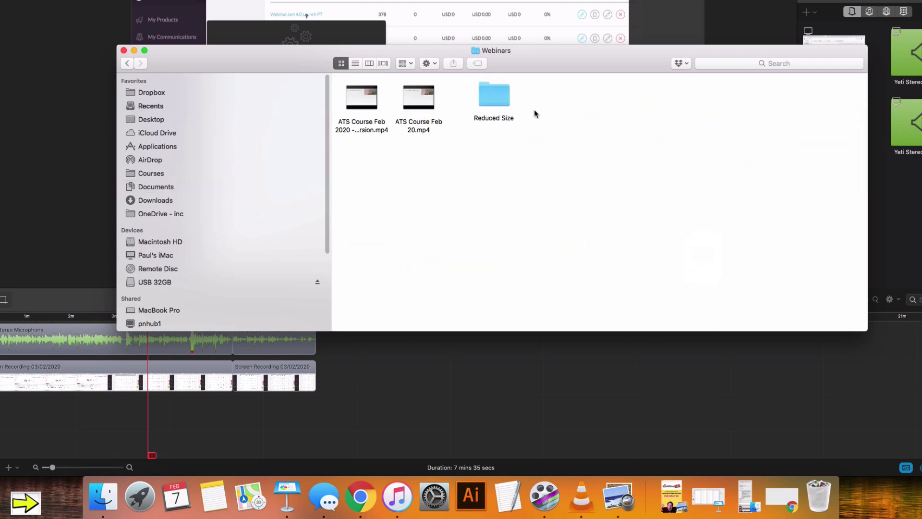
pyautogui.click(418, 99)
pyautogui.click(367, 108)
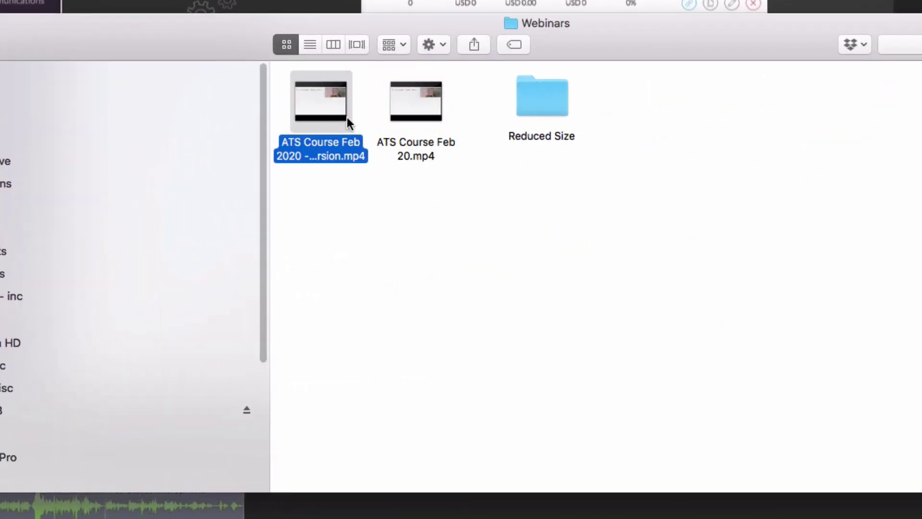
pyautogui.rightClick(338, 116)
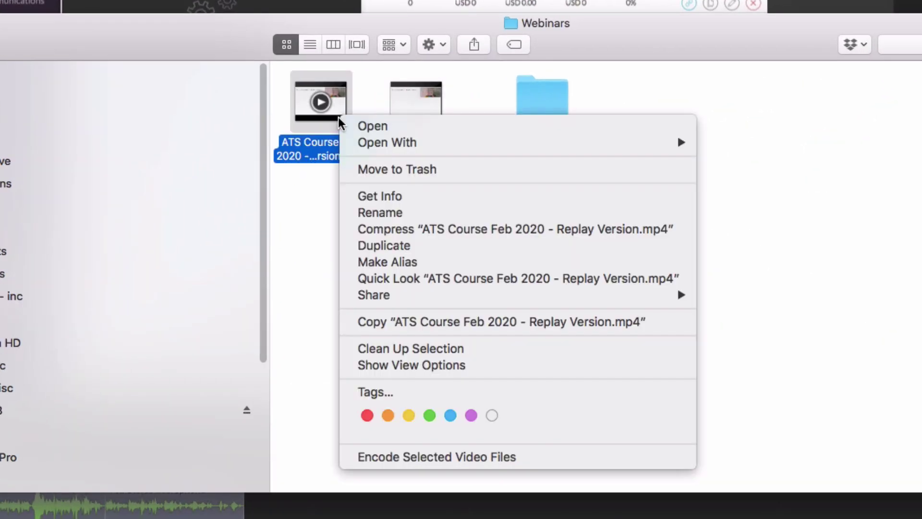
pyautogui.click(380, 194)
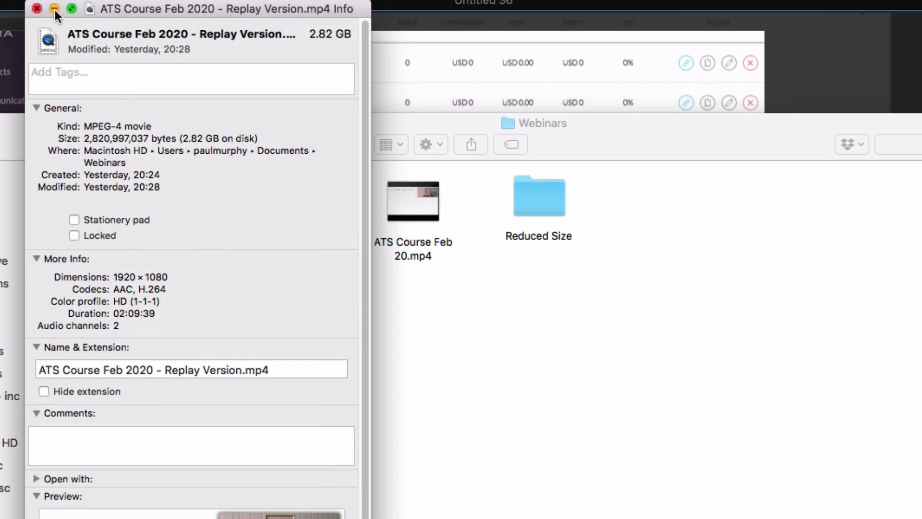
pyautogui.click(36, 10)
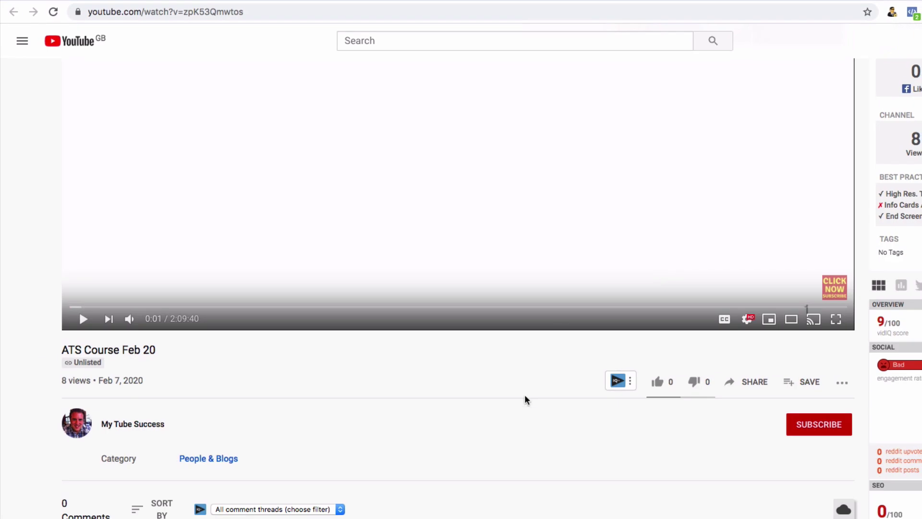
pyautogui.scroll(4, 525, 398)
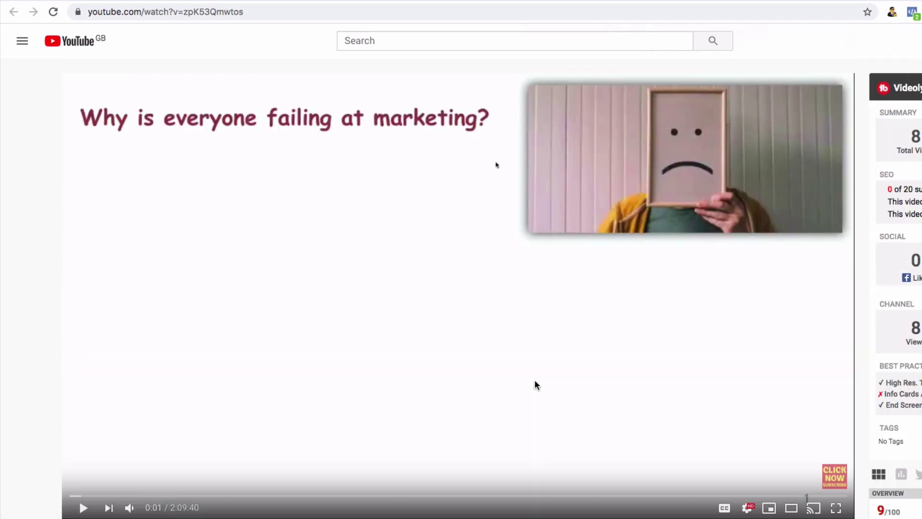
pyautogui.scroll(-2, 483, 398)
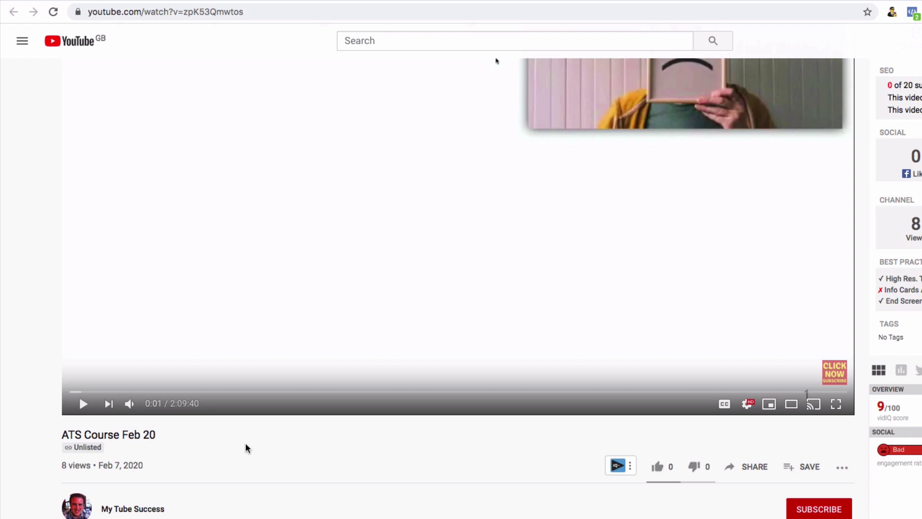
pyautogui.scroll(2, 356, 412)
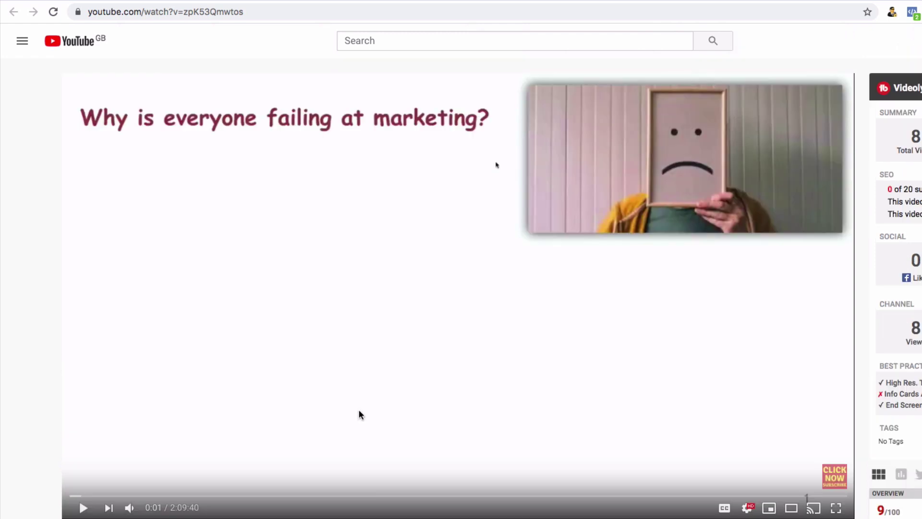
pyautogui.click(749, 508)
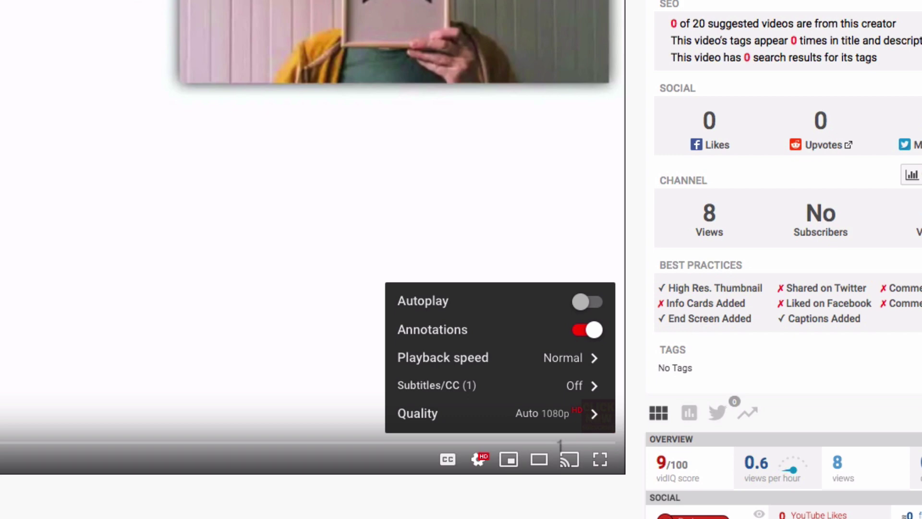
pyautogui.press('Escape')
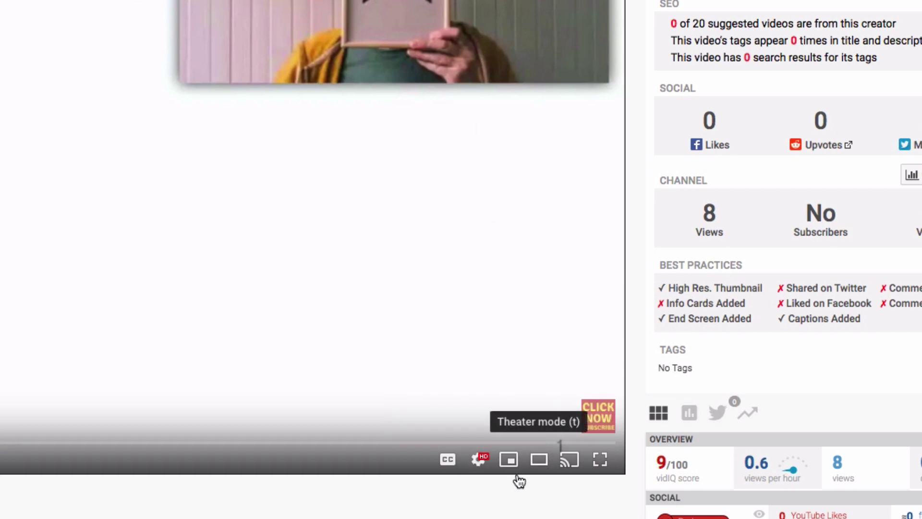
pyautogui.click(479, 460)
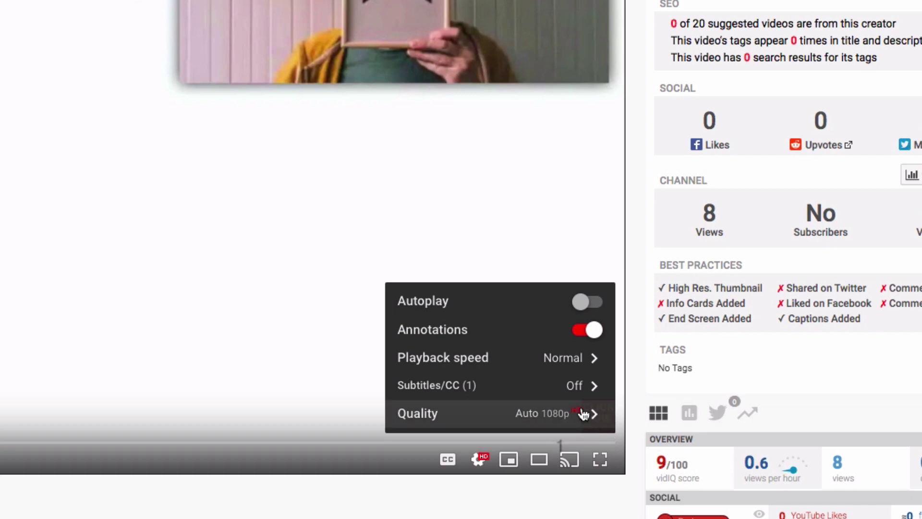
pyautogui.press('Escape')
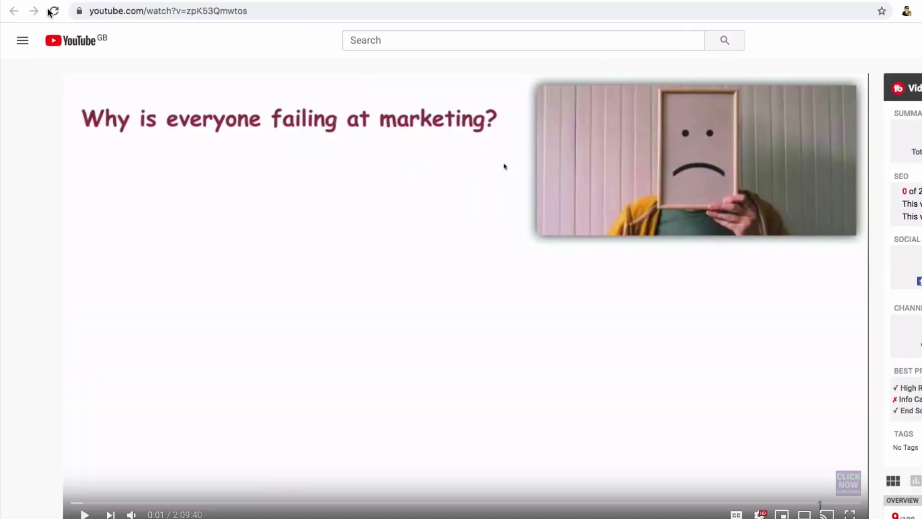
pyautogui.click(54, 10)
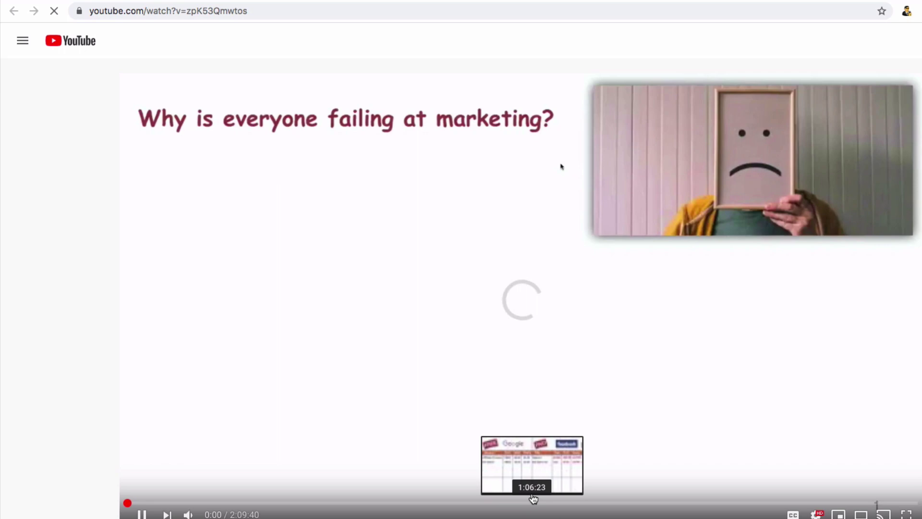
pyautogui.click(84, 515)
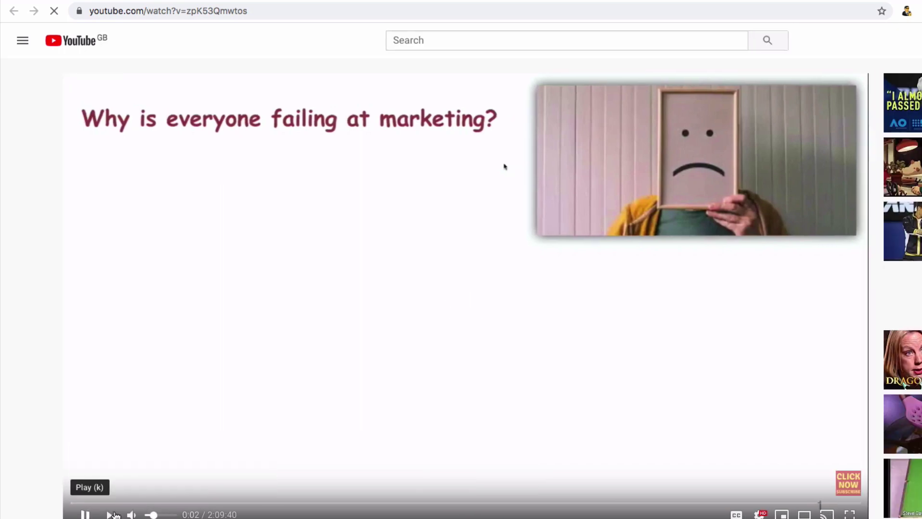
# Step: Skip the video ahead to about 55 minutes, then insert 'ss' before 'youtube' in the address
pyautogui.moveTo(96, 502); pyautogui.dragTo(407, 502)
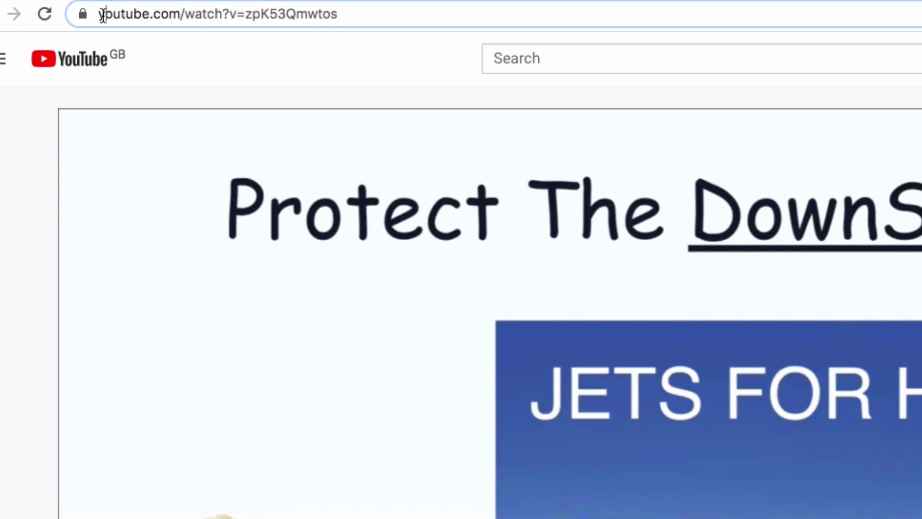
pyautogui.click(85, 11)
pyautogui.click(85, 11)
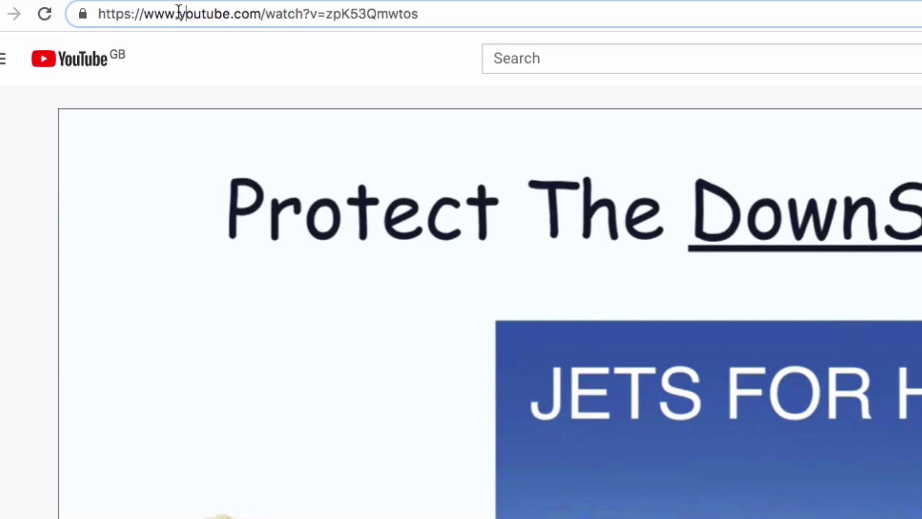
pyautogui.click(98, 13)
pyautogui.moveTo(98, 13); pyautogui.dragTo(423, 10)
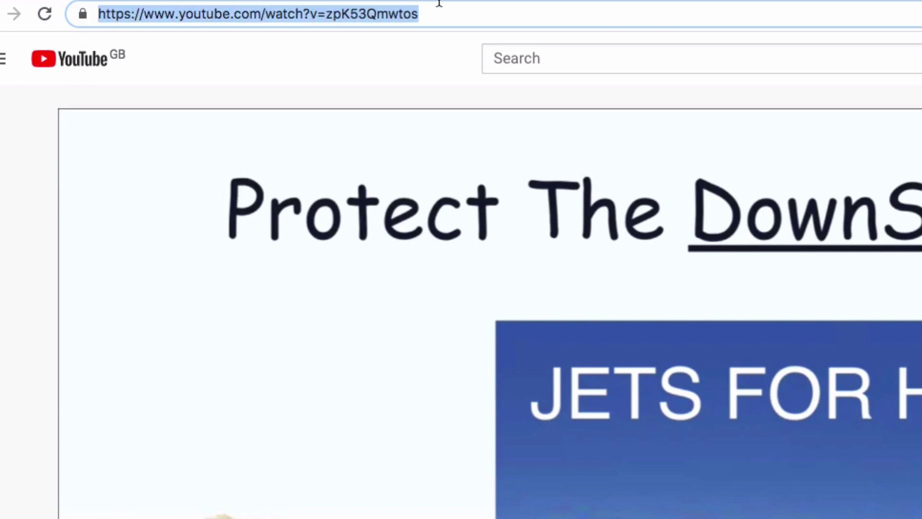
pyautogui.click(180, 11)
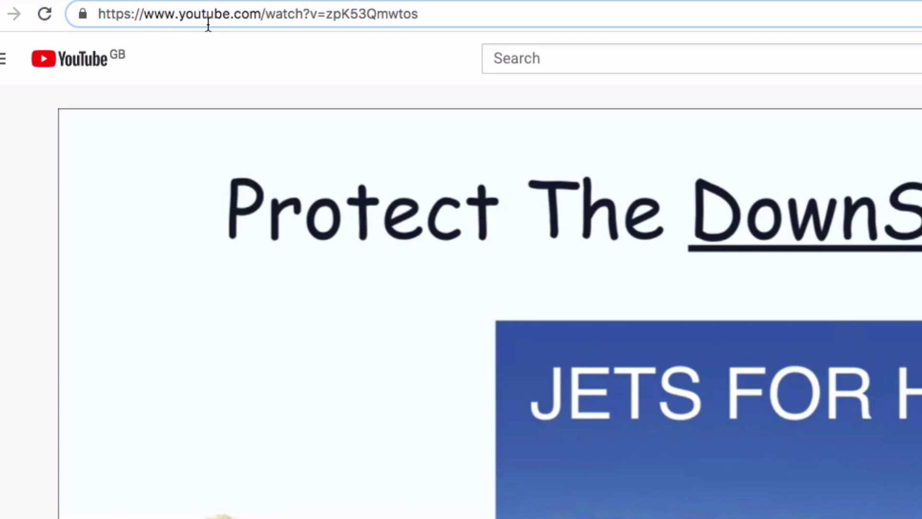
pyautogui.write('s')
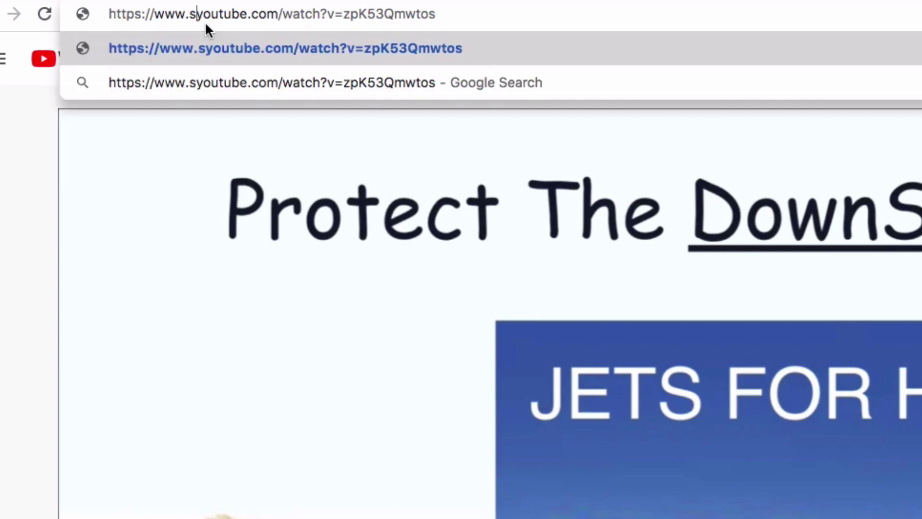
pyautogui.write('s')
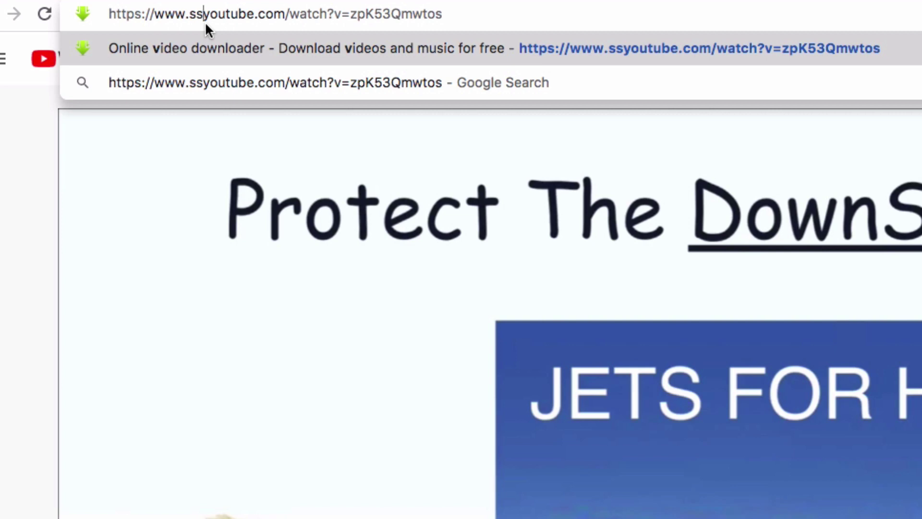
# Step: Load the ssyoutube.com downloader page for the webinar video
pyautogui.press('Return')
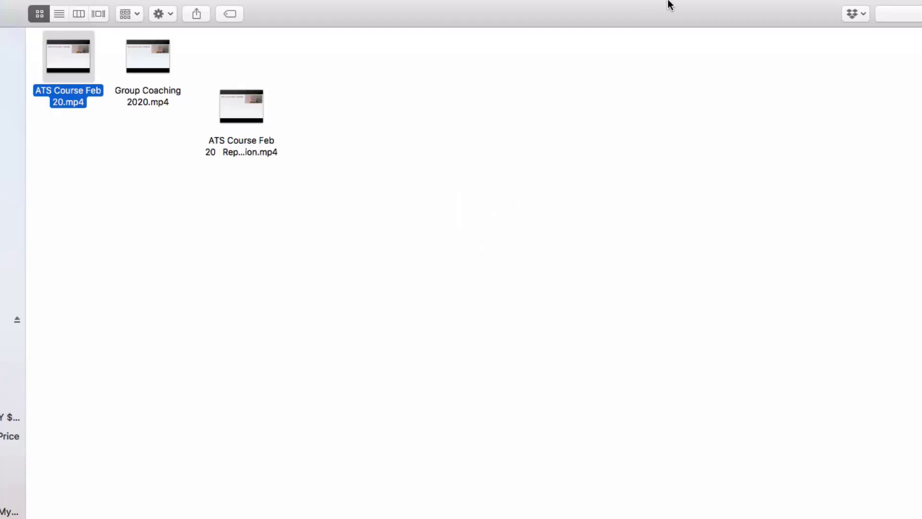
# Step: Show the downloaded replay video's Get Info window and highlight its 329.3 MB size
pyautogui.click(249, 119)
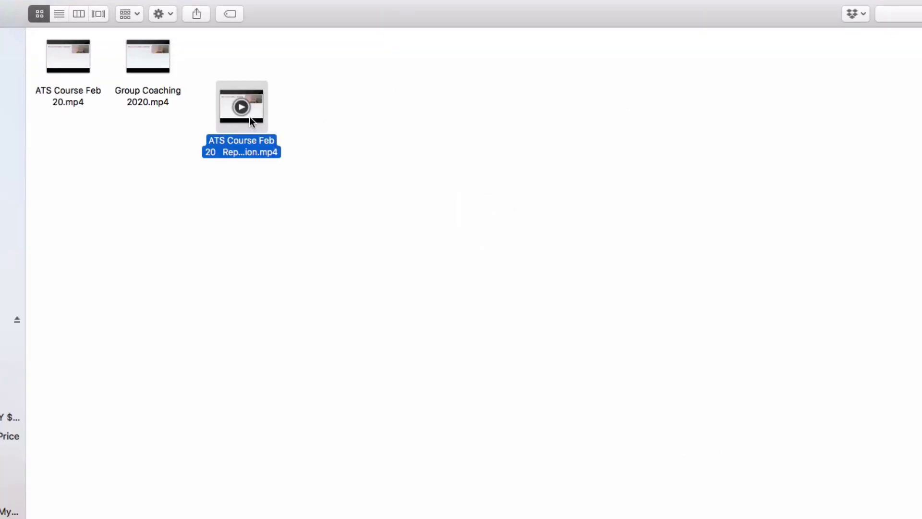
pyautogui.rightClick(250, 117)
pyautogui.click(298, 183)
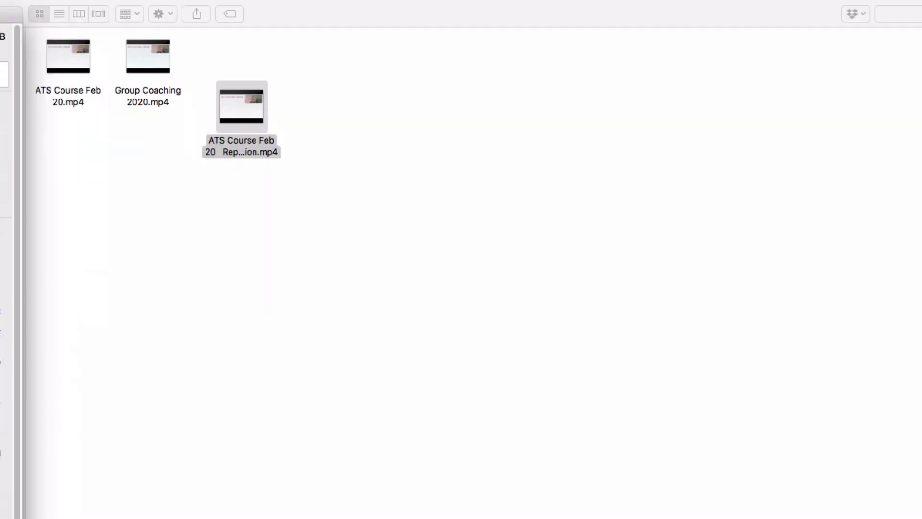
pyautogui.moveTo(9, 15); pyautogui.dragTo(530, 119)
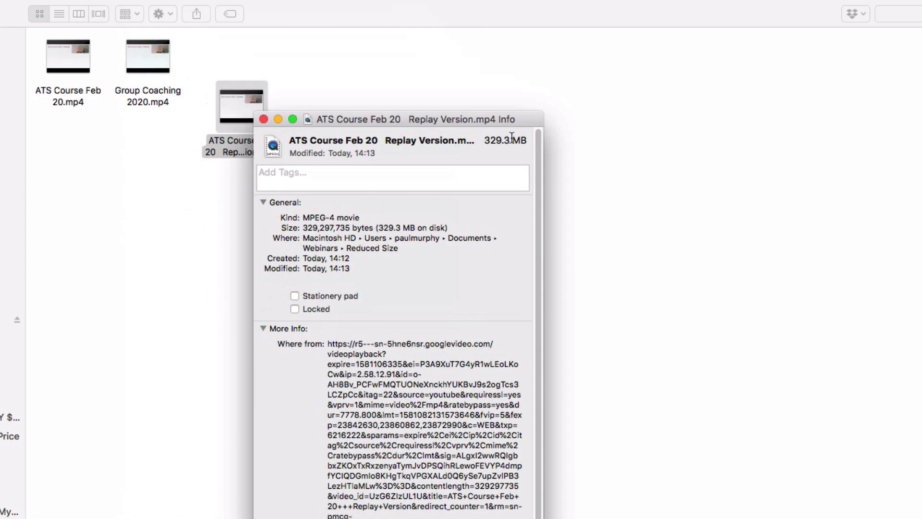
pyautogui.moveTo(489, 140); pyautogui.dragTo(526, 141)
pyautogui.click(586, 156)
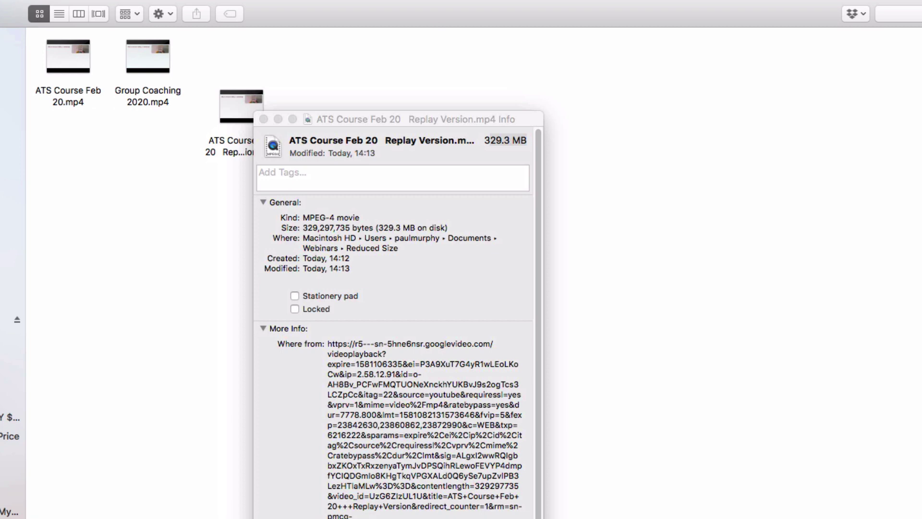
# Step: In the parent Webinars folder, show the original replay's 2.82 GB info and tidy the icon
pyautogui.press('super+Up')
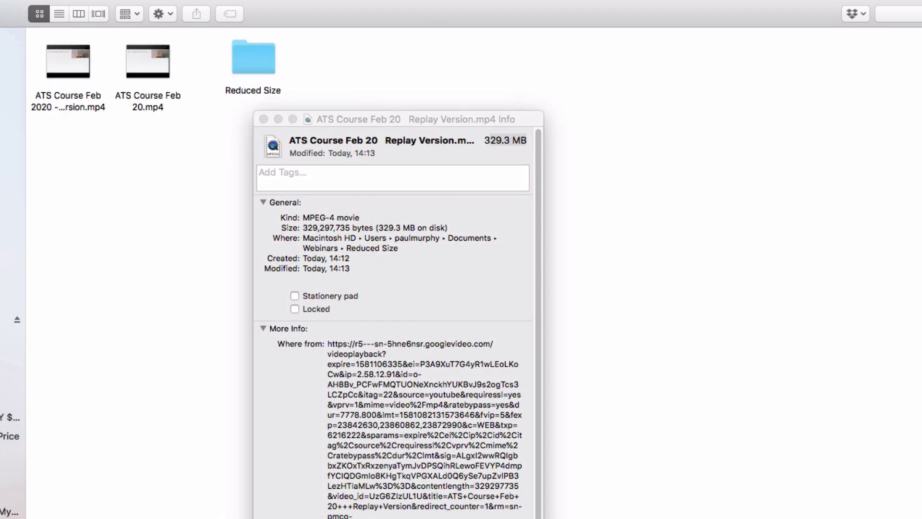
pyautogui.click(87, 76)
pyautogui.rightClick(87, 73)
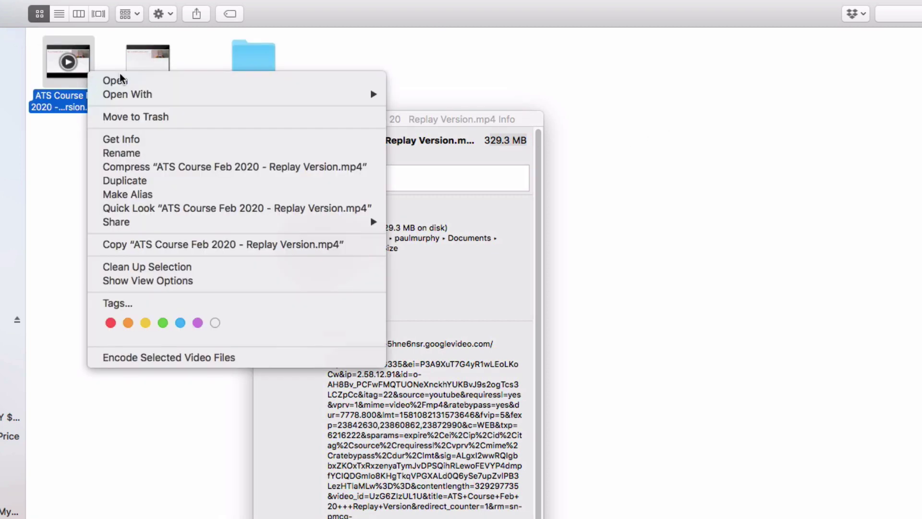
pyautogui.moveTo(153, 94)
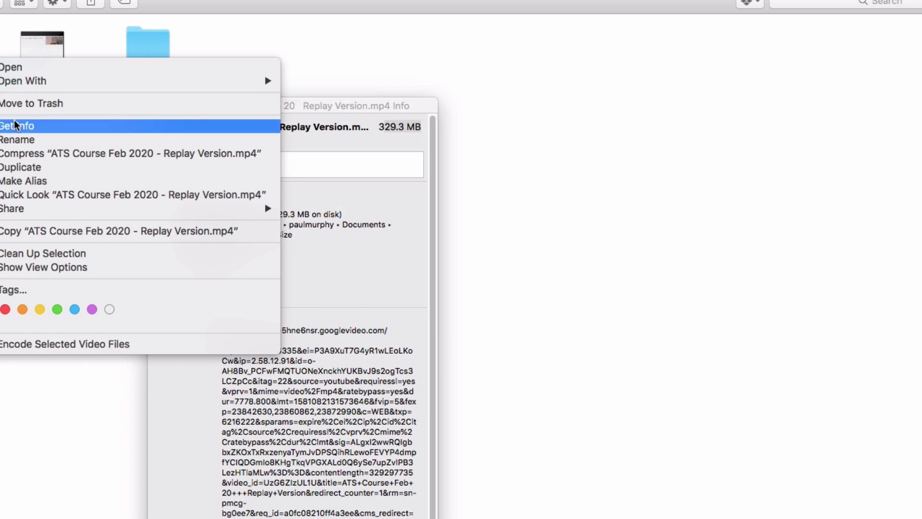
pyautogui.click(67, 131)
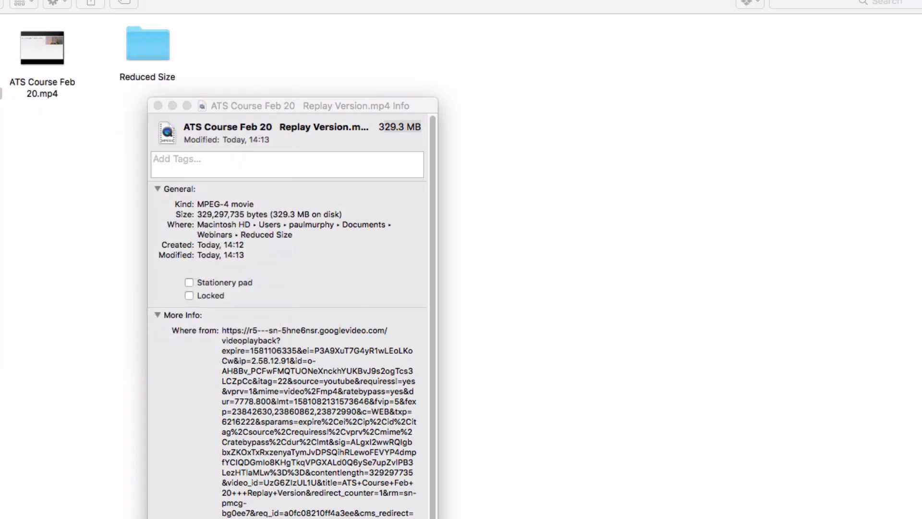
pyautogui.moveTo(674, 1); pyautogui.dragTo(681, 84)
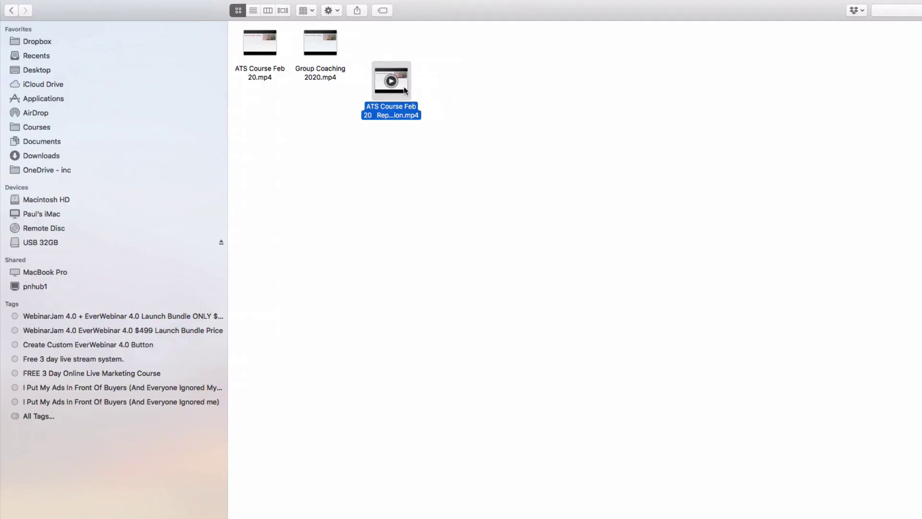
pyautogui.moveTo(410, 96); pyautogui.dragTo(405, 75)
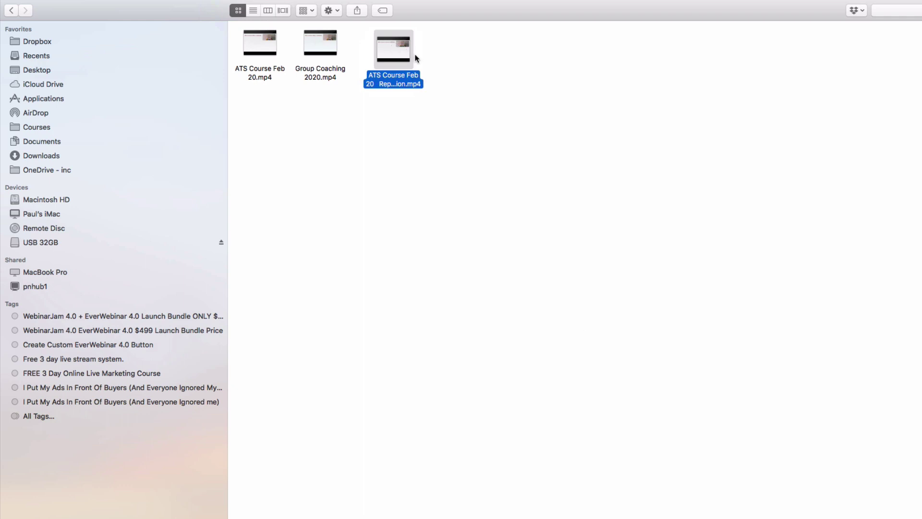
pyautogui.moveTo(394, 48); pyautogui.dragTo(382, 41)
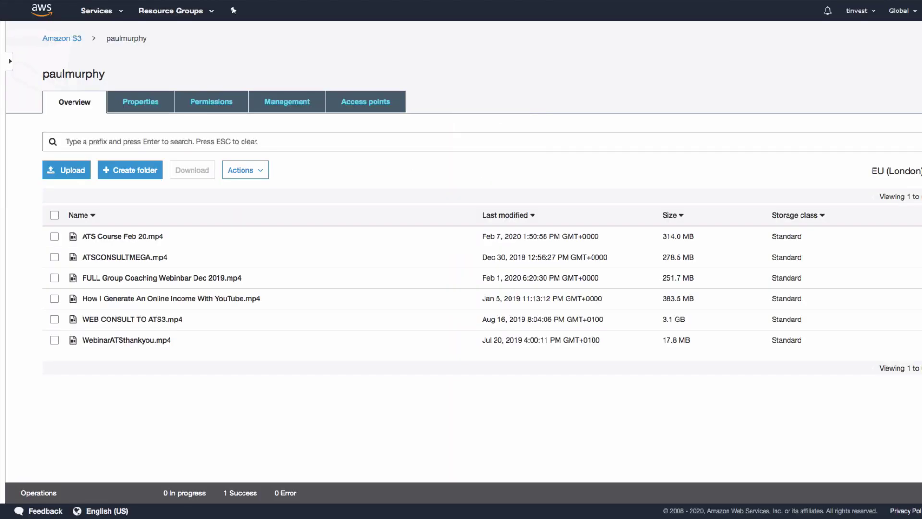
pyautogui.click(62, 38)
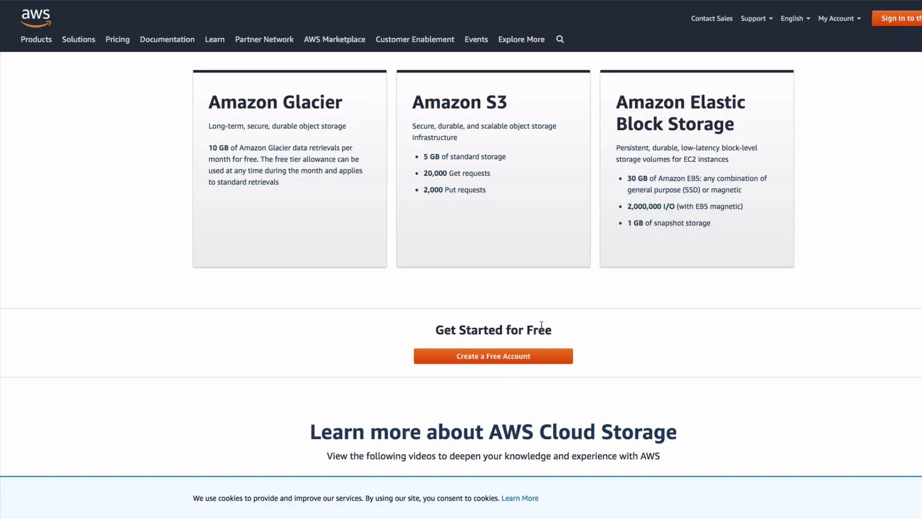
pyautogui.scroll(-10, 511, 284)
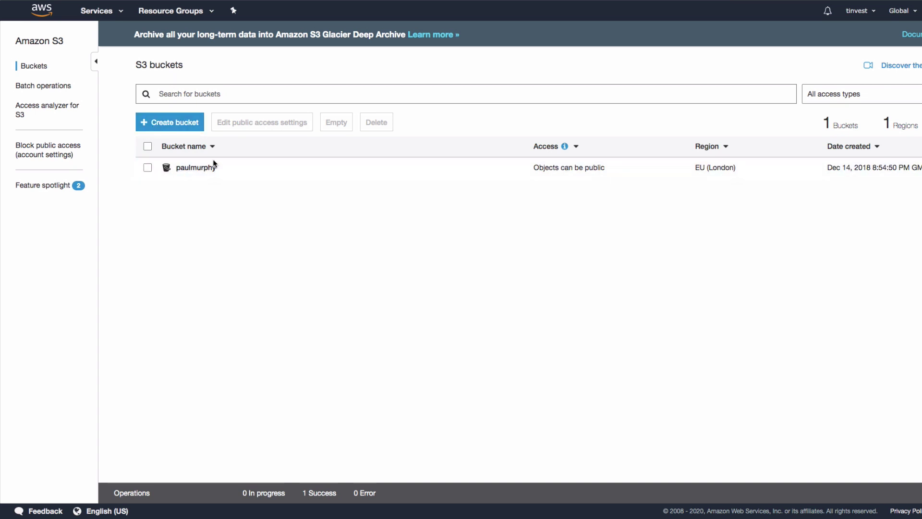
pyautogui.click(185, 167)
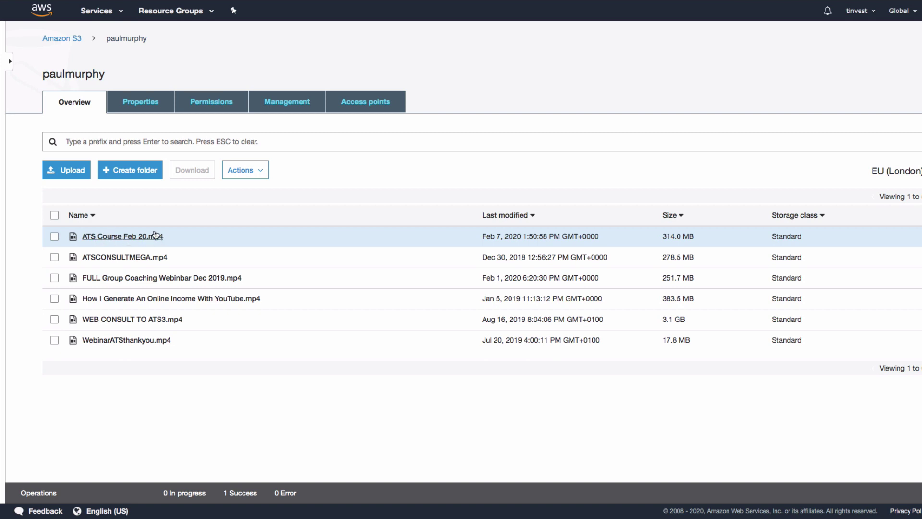
# Step: Add the compressed ATS Course Feb 20 replay mp4 from Documents > Reduced Size to the upload
pyautogui.click(67, 170)
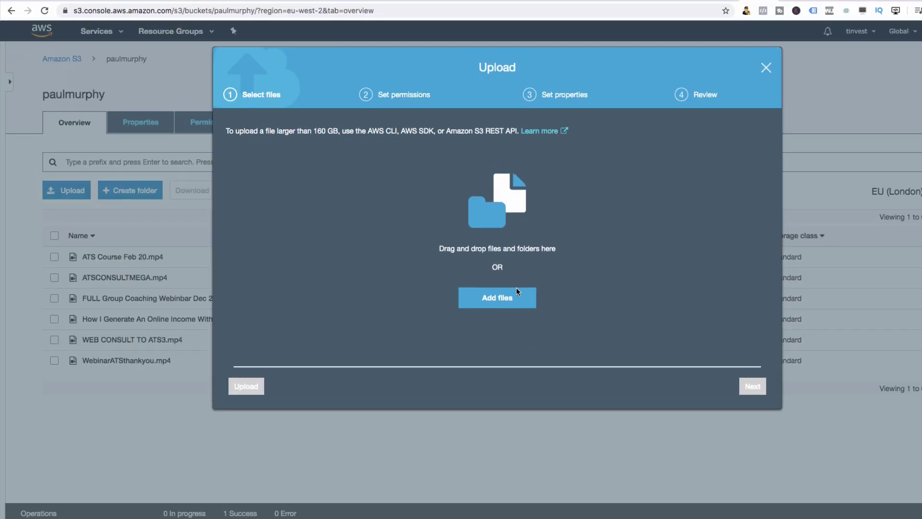
pyautogui.click(509, 297)
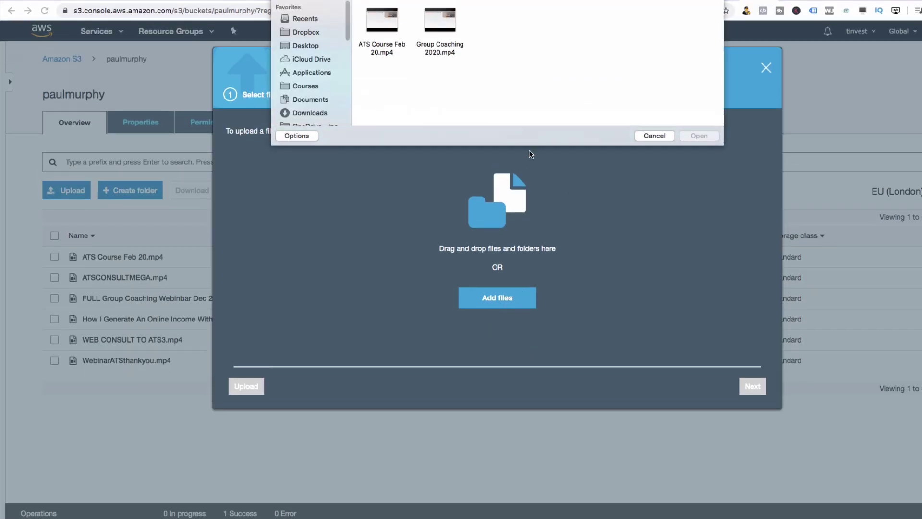
pyautogui.click(311, 113)
pyautogui.click(310, 100)
pyautogui.doubleClick(387, 24)
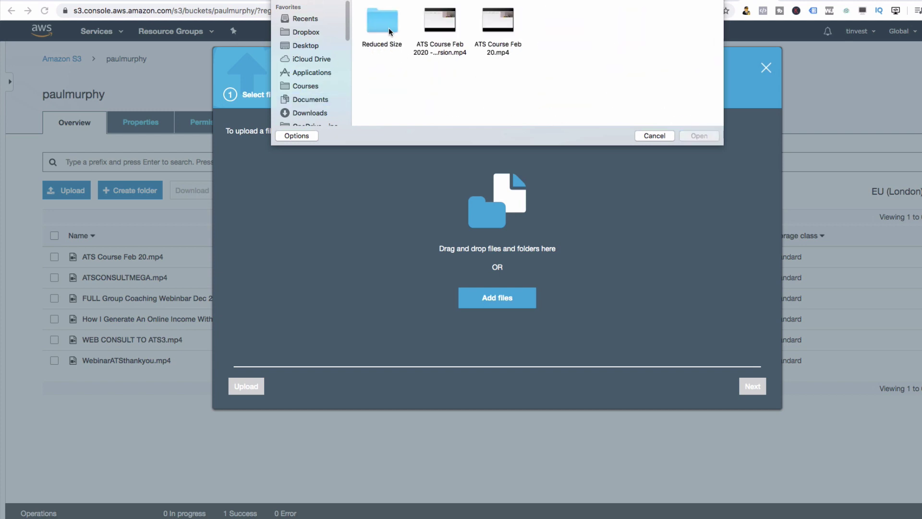
pyautogui.doubleClick(390, 25)
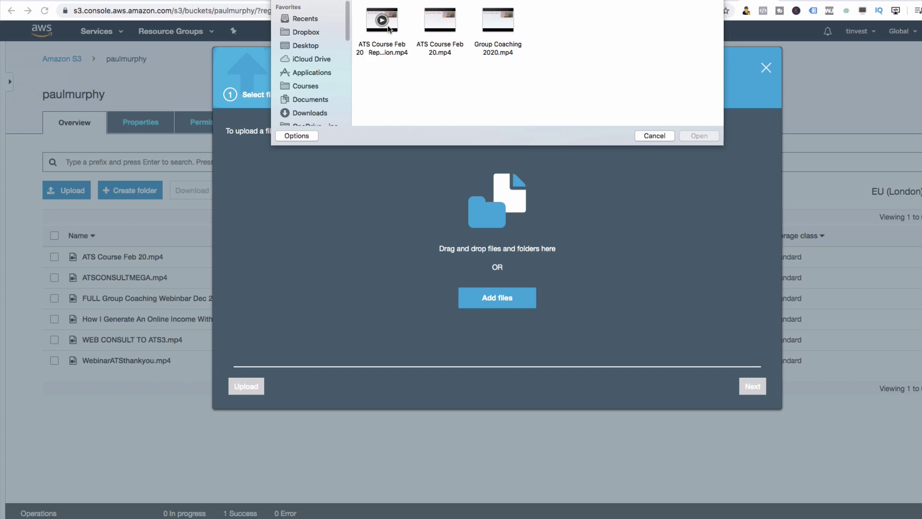
pyautogui.click(387, 27)
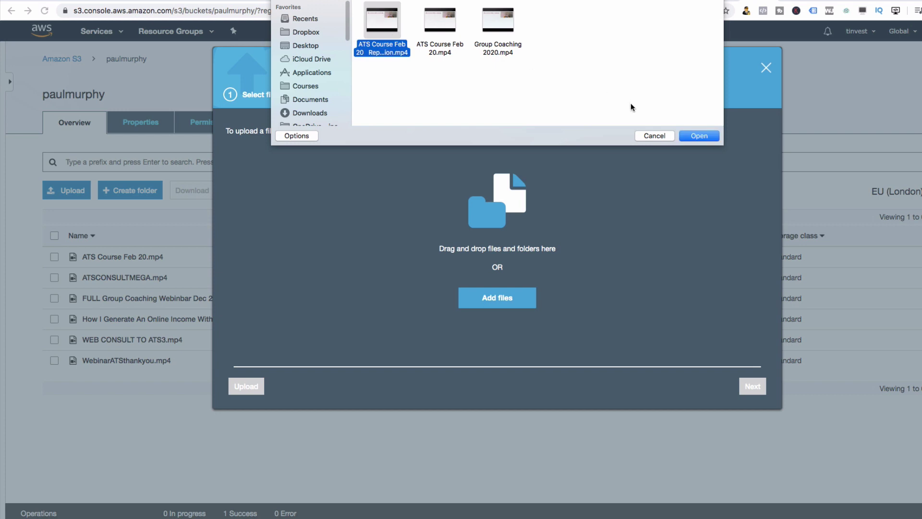
pyautogui.click(699, 136)
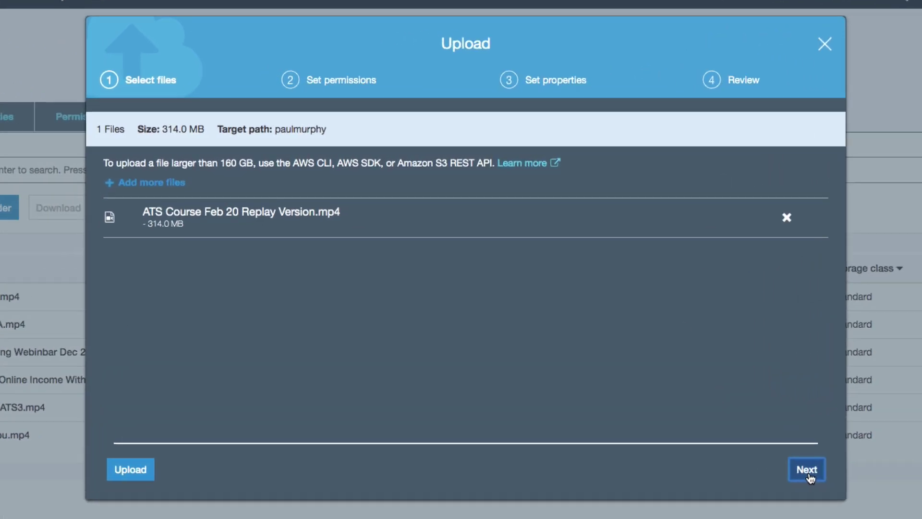
# Step: Remove owner Write permission, grant public read access, and start the upload
pyautogui.click(753, 386)
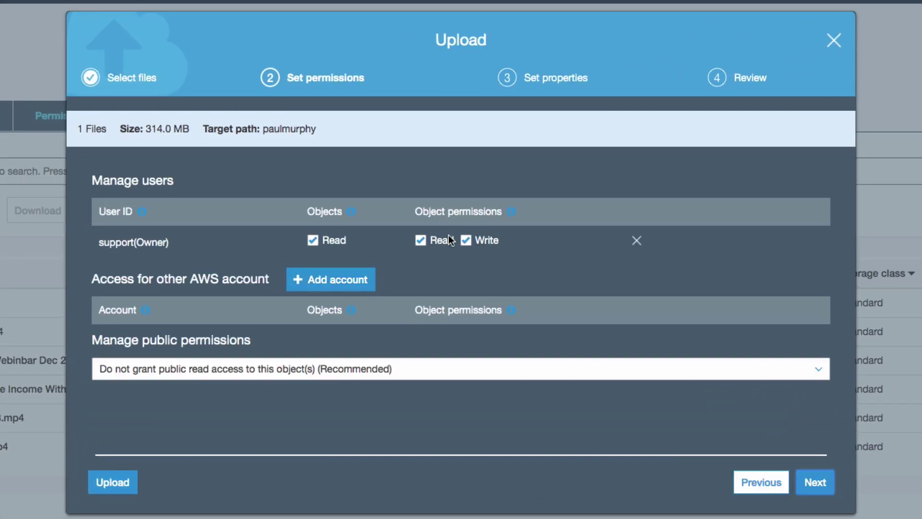
pyautogui.click(466, 242)
pyautogui.click(365, 373)
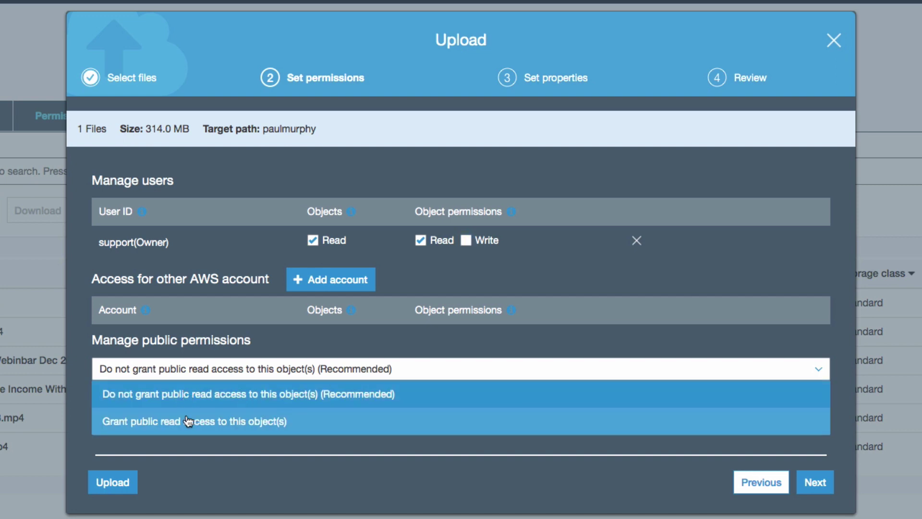
pyautogui.click(203, 428)
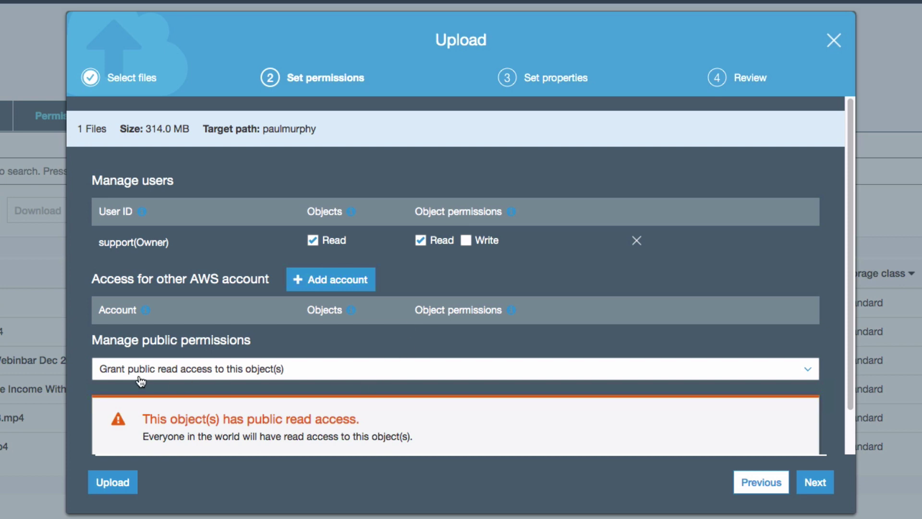
pyautogui.click(528, 377)
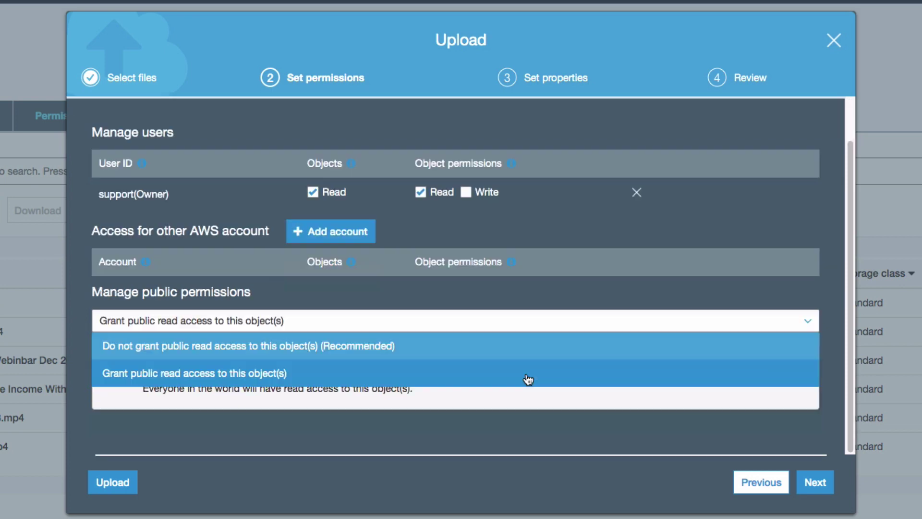
pyautogui.click(256, 371)
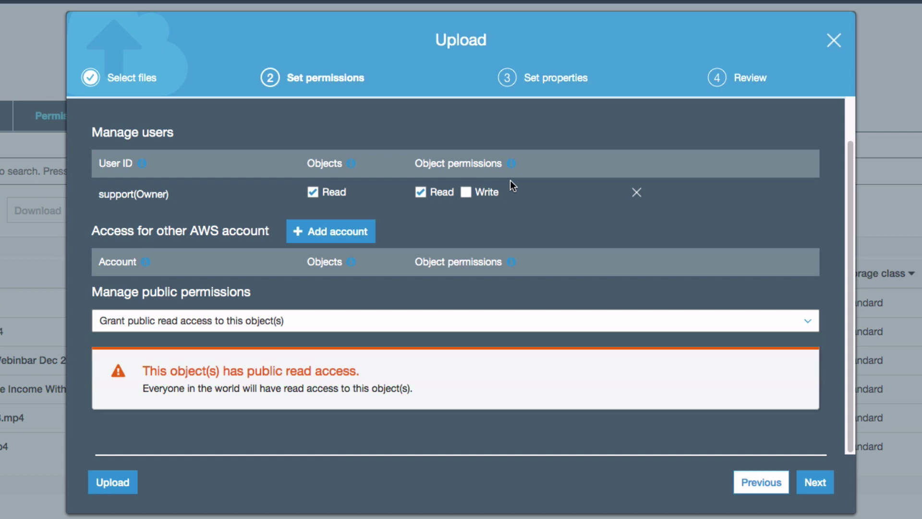
pyautogui.click(827, 493)
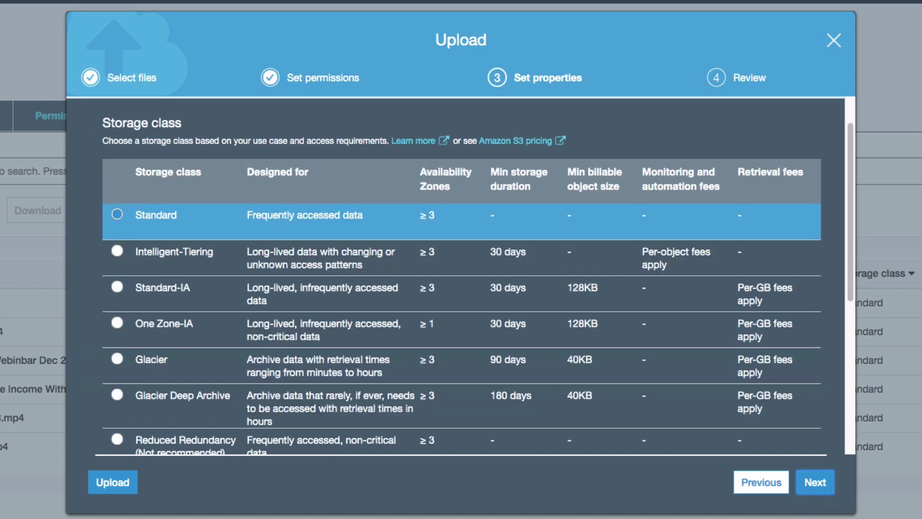
pyautogui.click(817, 485)
pyautogui.click(804, 484)
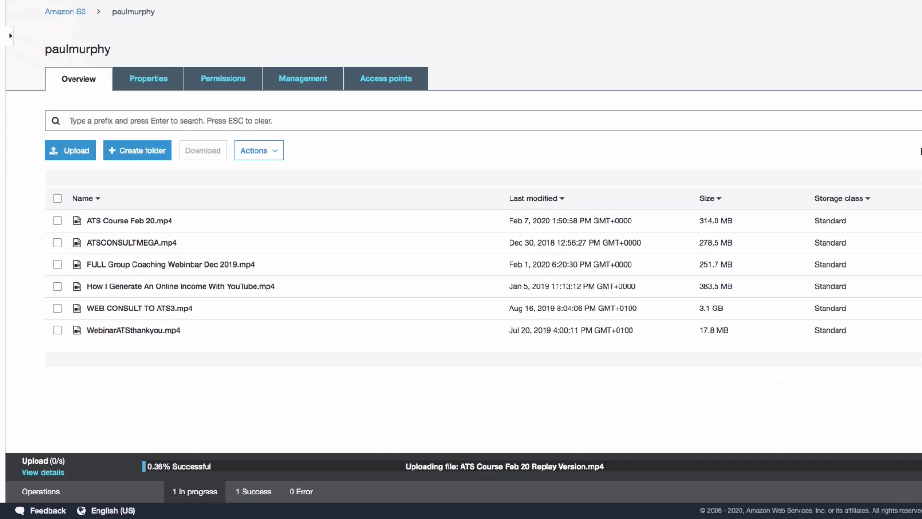
# Step: Copy the uploaded replay video's Object URL and test it in a new tab
pyautogui.scroll(1, 528, 348)
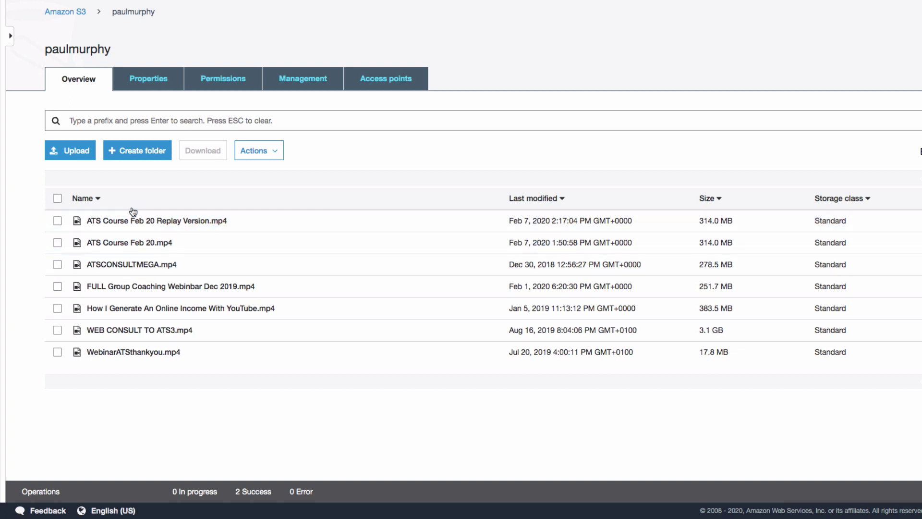
pyautogui.click(179, 221)
pyautogui.rightClick(323, 352)
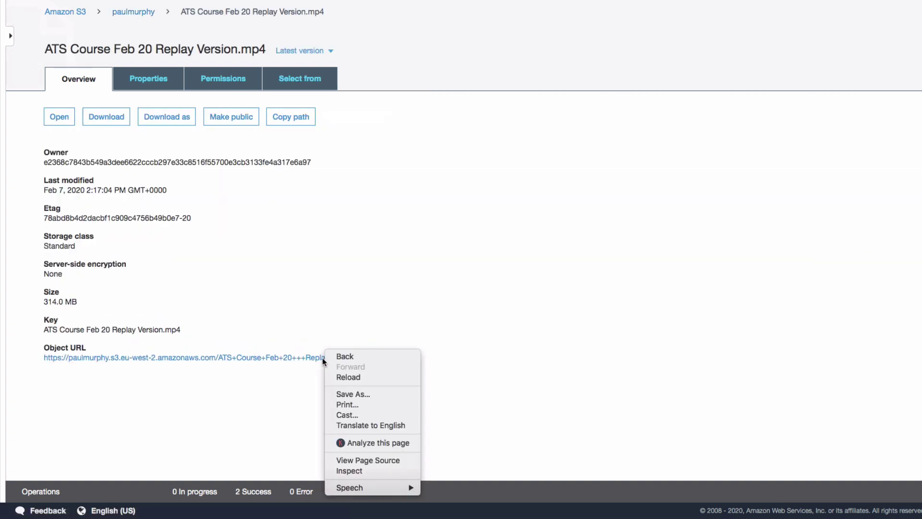
pyautogui.rightClick(305, 361)
pyautogui.press('super+c')
pyautogui.click(327, 431)
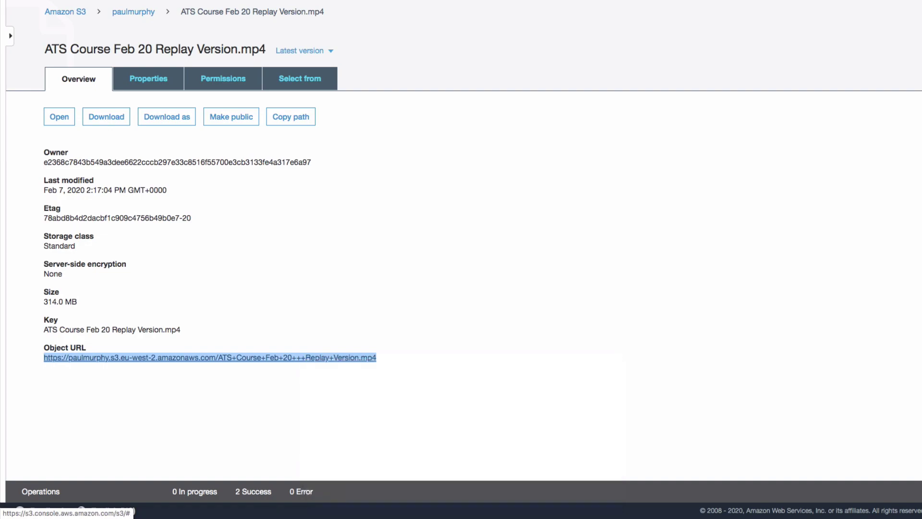
pyautogui.press('super+t')
pyautogui.press('super+v')
pyautogui.press('Return')
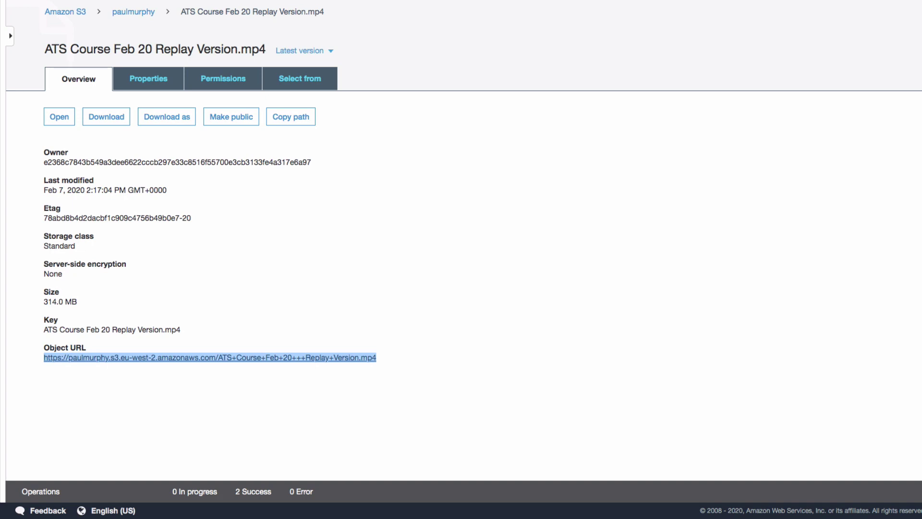
# Step: Back in the bucket list, select and copy the Object URL of ATS Course Feb 20.mp4
pyautogui.press('super+Left')
pyautogui.click(153, 243)
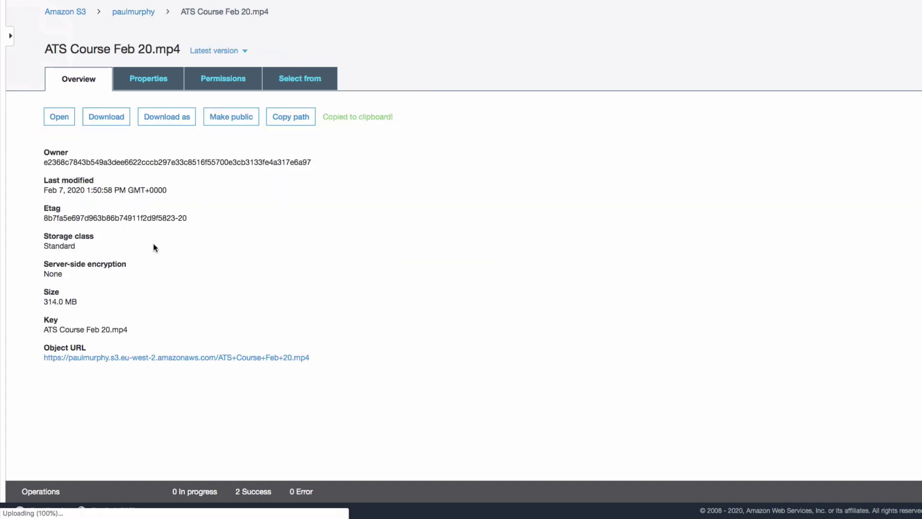
pyautogui.moveTo(343, 365); pyautogui.dragTo(33, 373)
pyautogui.rightClick(73, 359)
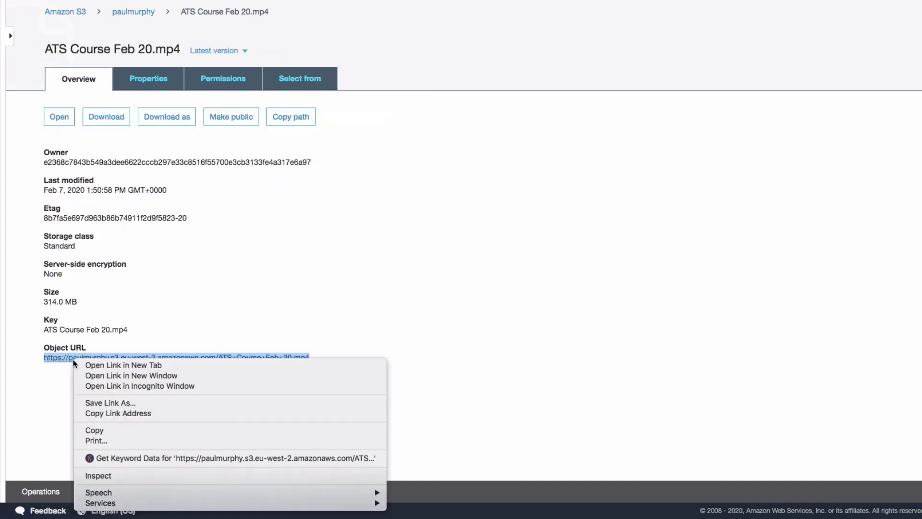
# Step: Replace the YouTube link in the video URL field with the copied S3 object URL
pyautogui.press('Return')
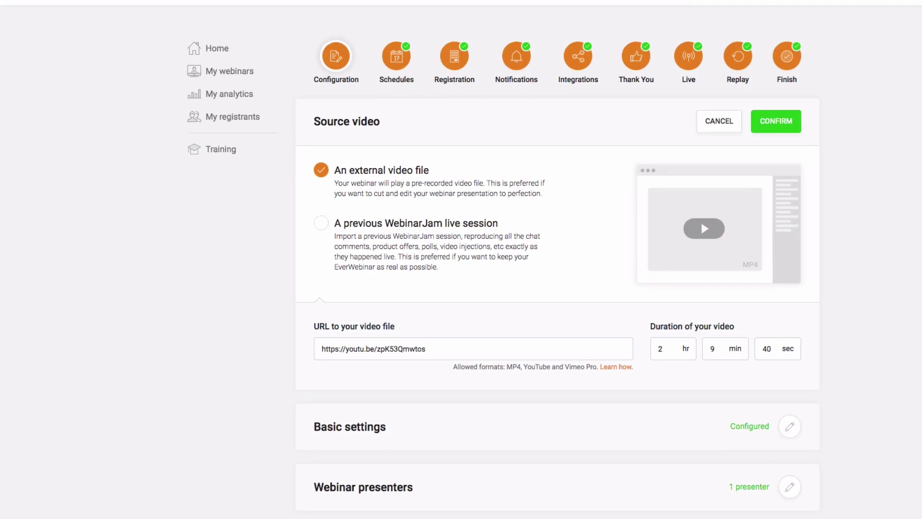
pyautogui.click(362, 378)
pyautogui.moveTo(362, 378); pyautogui.dragTo(200, 379)
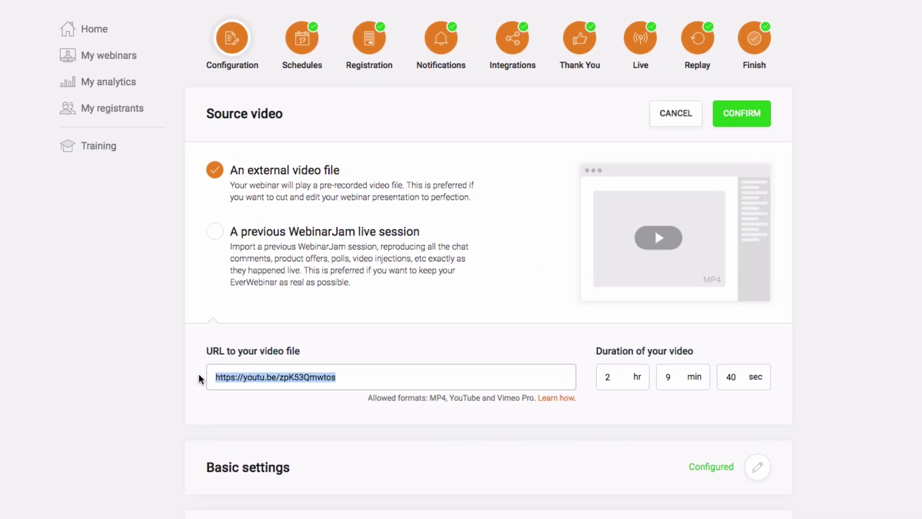
pyautogui.hotkey('ctrl', 'v')
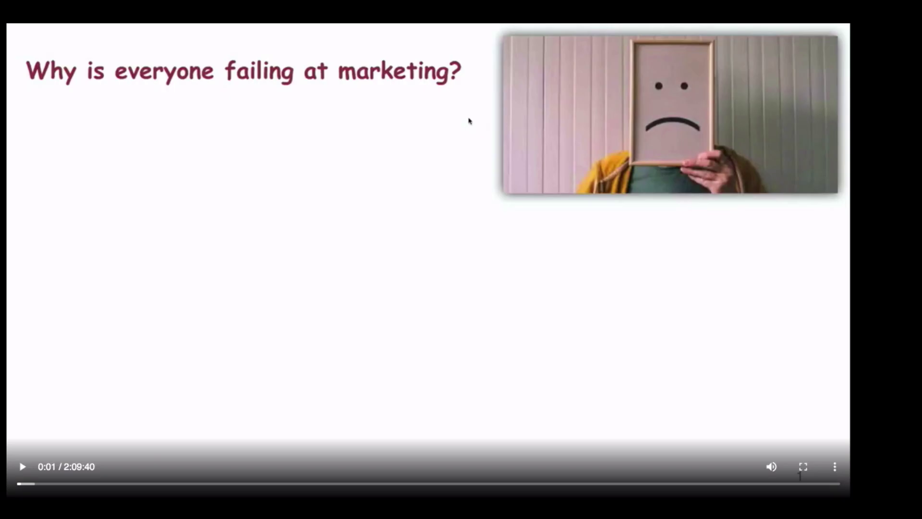
# Step: Preview-play the ATS Course Feb 20.mp4 video from S3, then confirm the new source video
pyautogui.press('space')
pyautogui.click(18, 467)
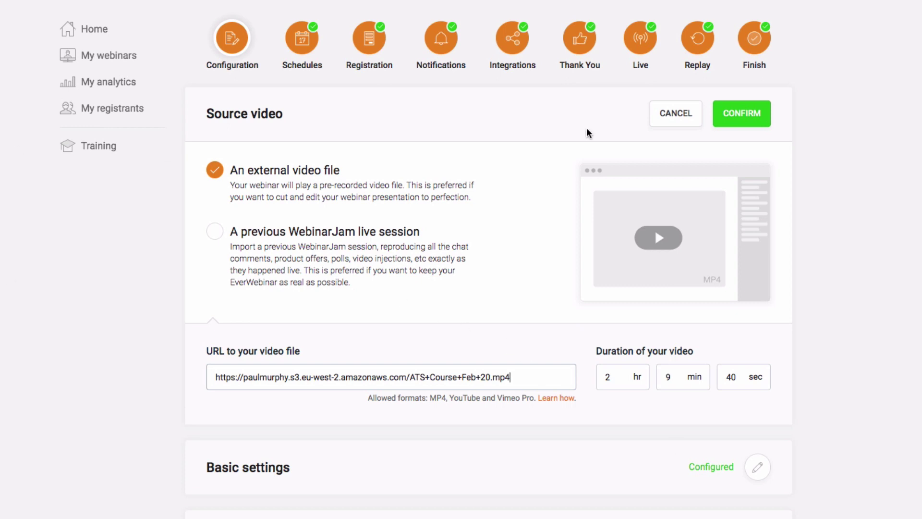
pyautogui.click(750, 114)
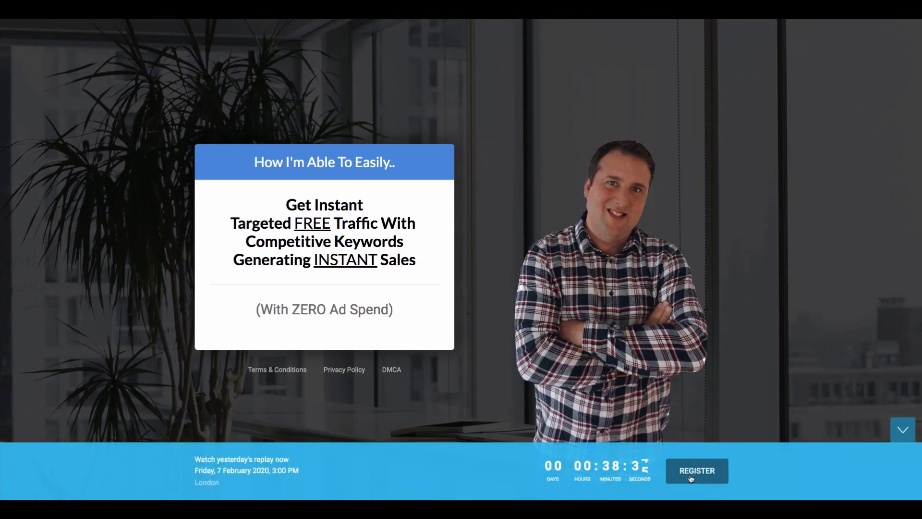
# Step: Register with 'Watch yesterday's replay now', start the broadcast in the replay room, then pause it
pyautogui.click(691, 478)
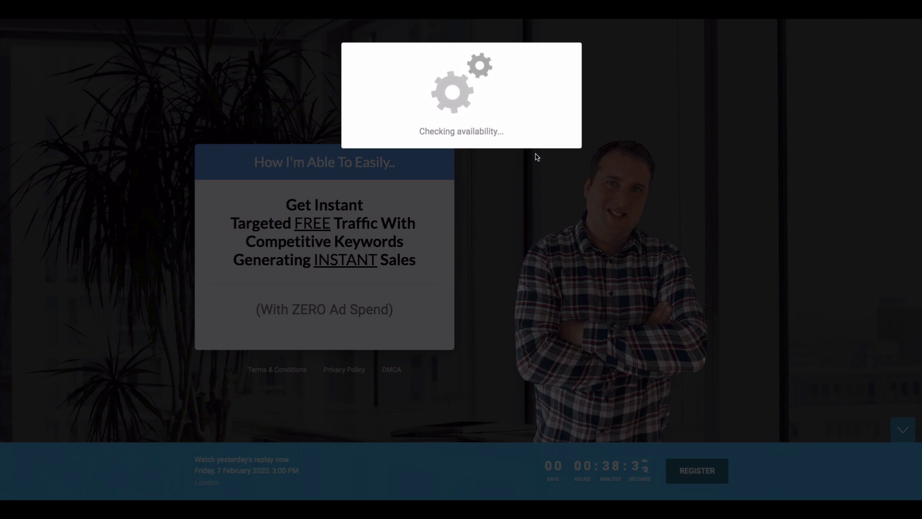
pyautogui.click(449, 115)
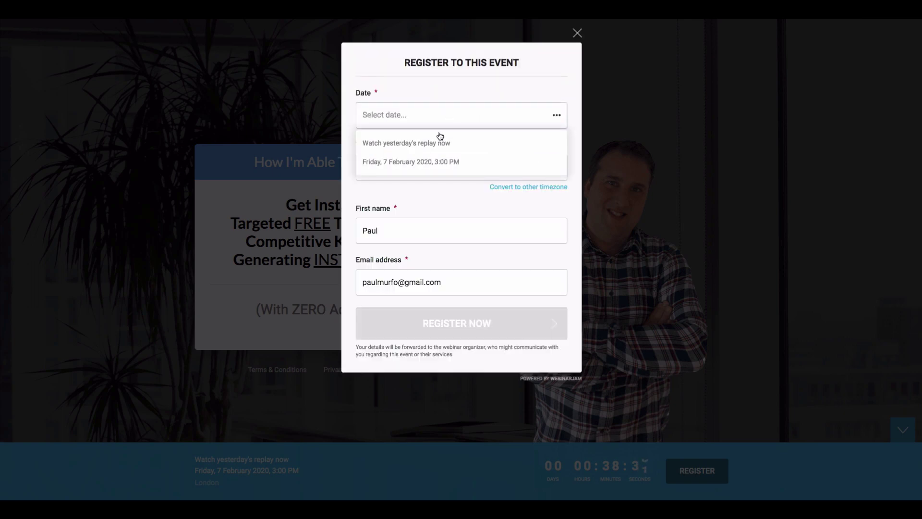
pyautogui.click(418, 143)
pyautogui.click(444, 272)
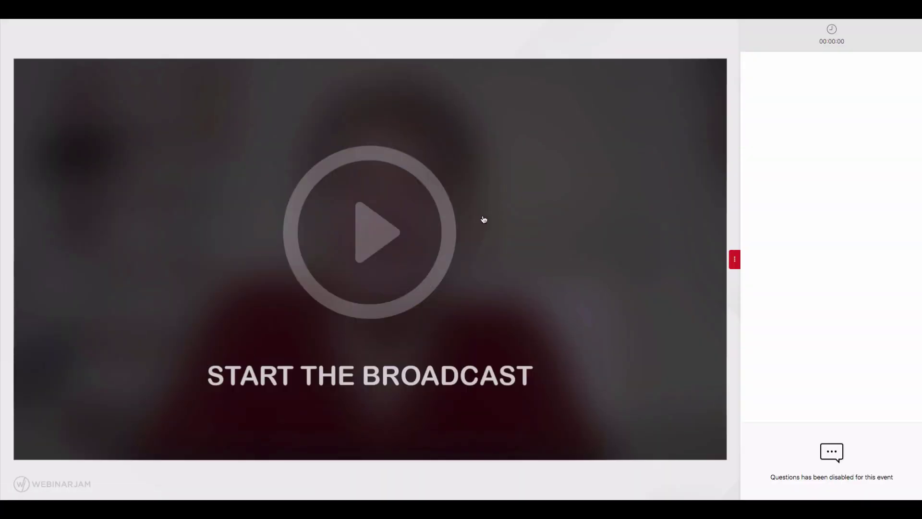
pyautogui.click(391, 209)
pyautogui.click(381, 280)
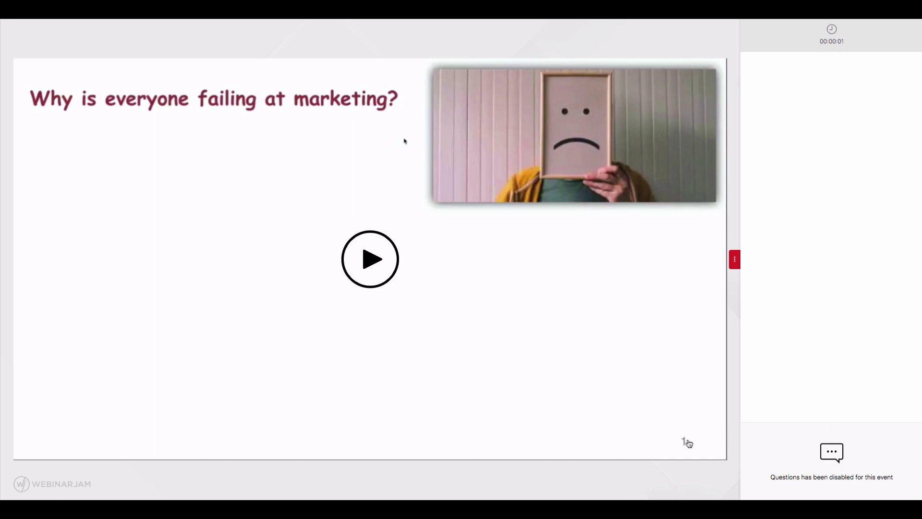
# Step: Resume and re-pause the replay video so the clock advances to 00:00:03
pyautogui.press('space')
pyautogui.click(368, 262)
pyautogui.click(392, 272)
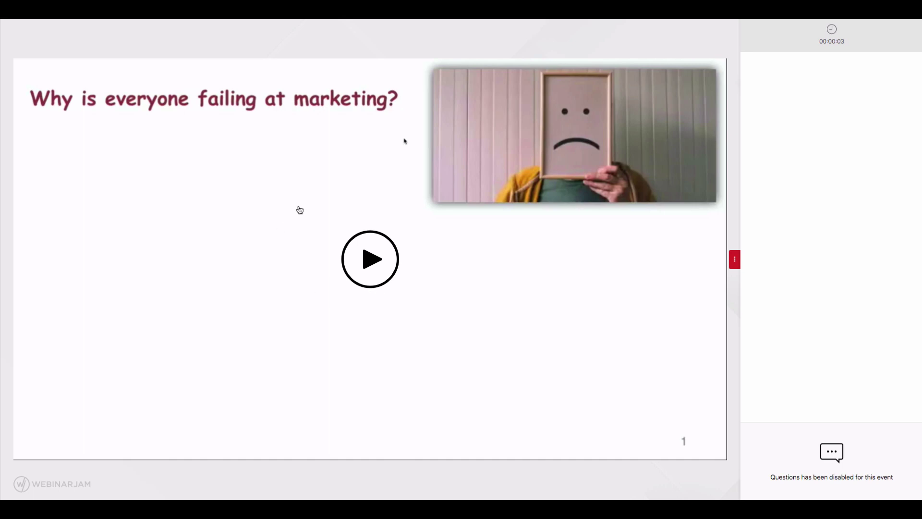